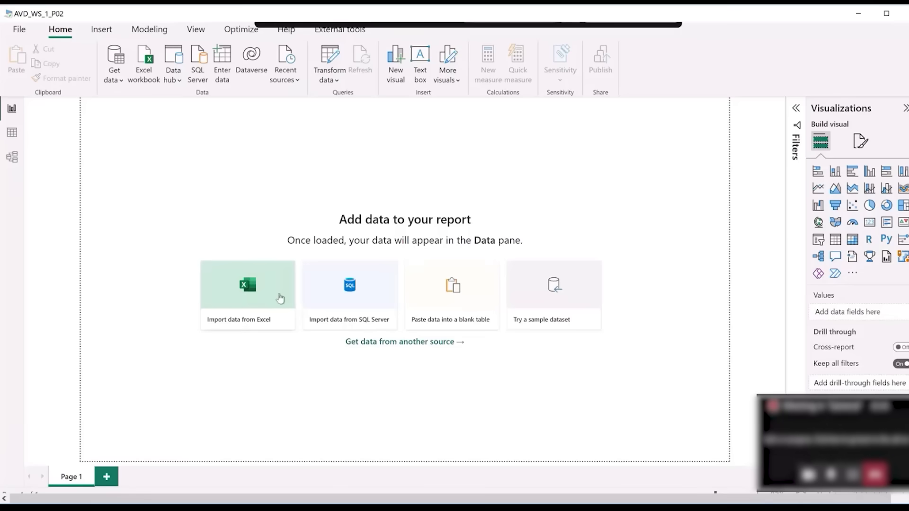
- Import the financials sheet from the Financial Sample.xlsx Excel workbook into the Power Query Editor
left_click(277, 292)
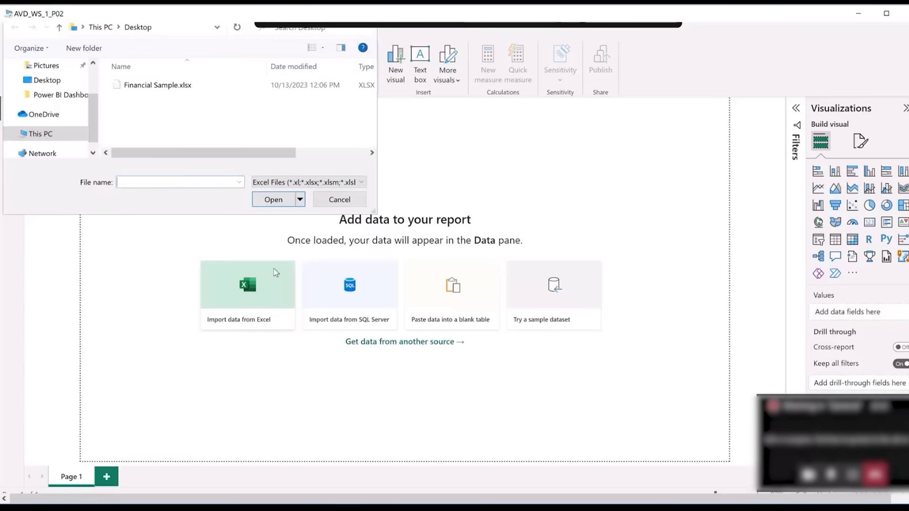
double_click(180, 86)
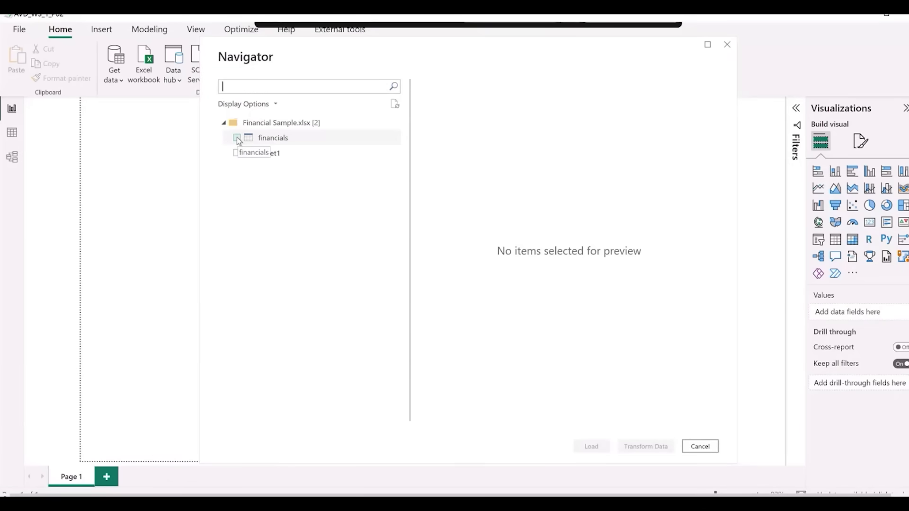
left_click(237, 138)
left_click(653, 446)
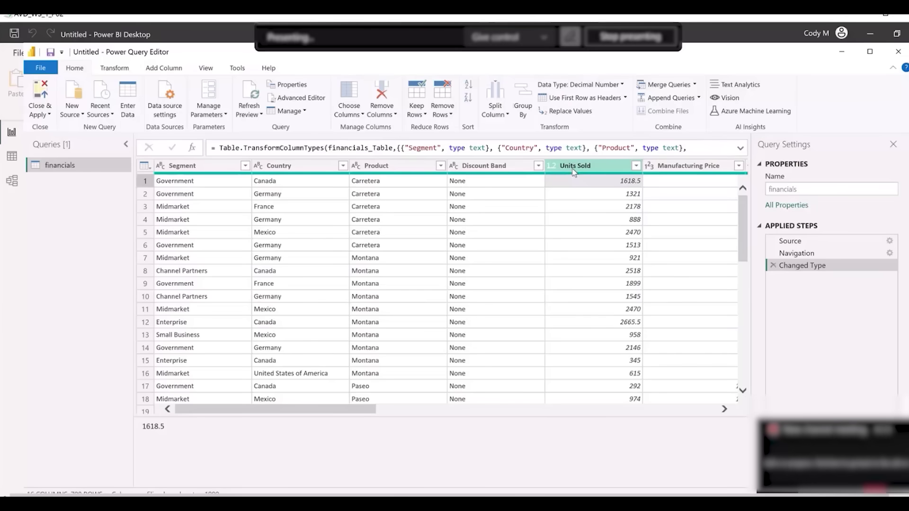
- Change the Units Sold column to Whole Number, replacing the existing type conversion
left_click(574, 170)
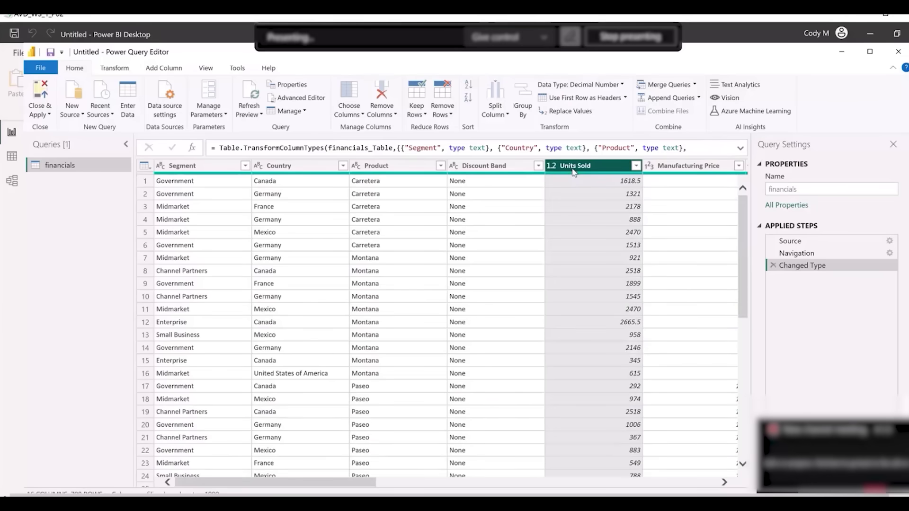
left_click(116, 69)
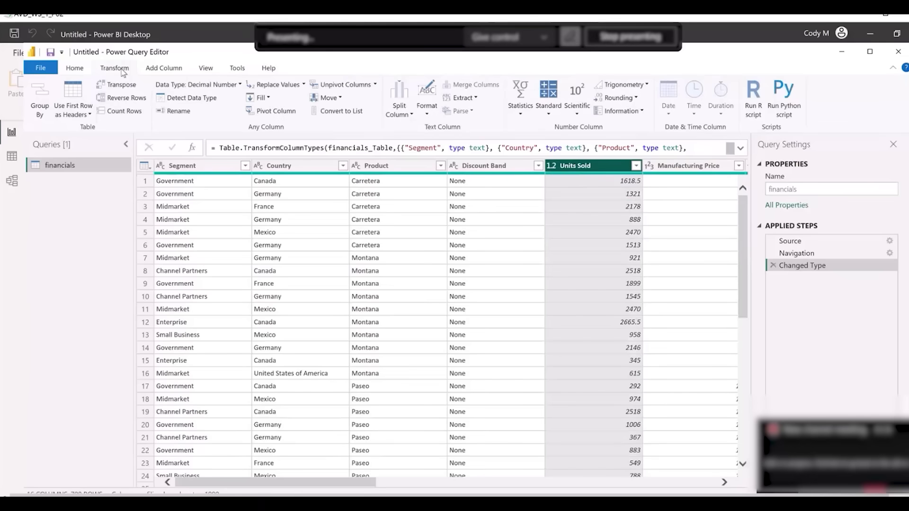
left_click(207, 88)
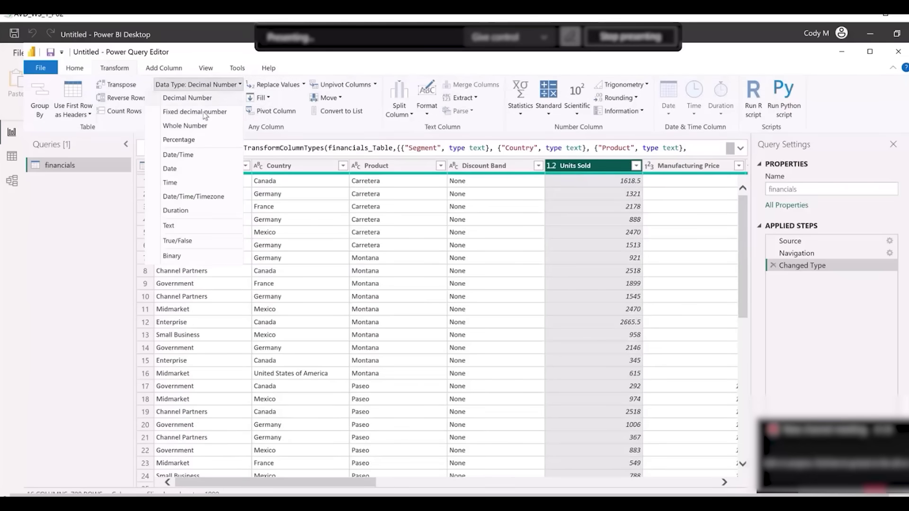
left_click(202, 129)
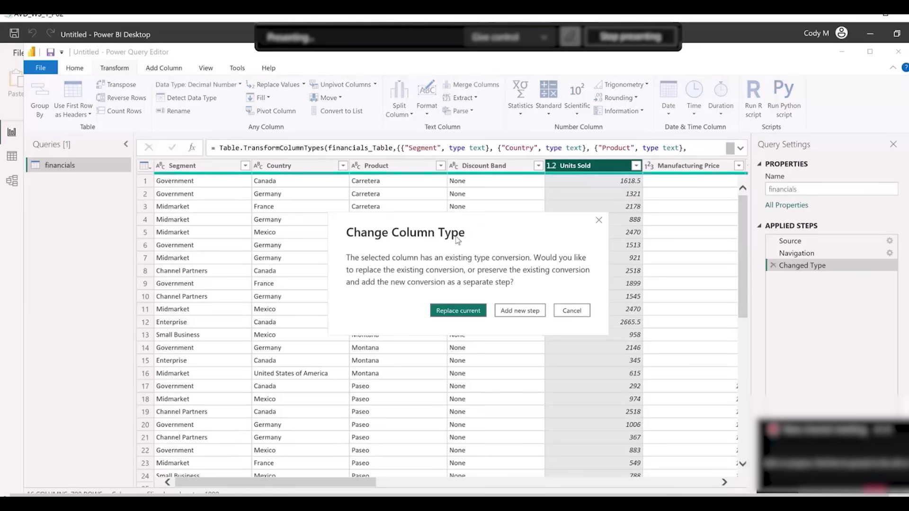
left_click(459, 314)
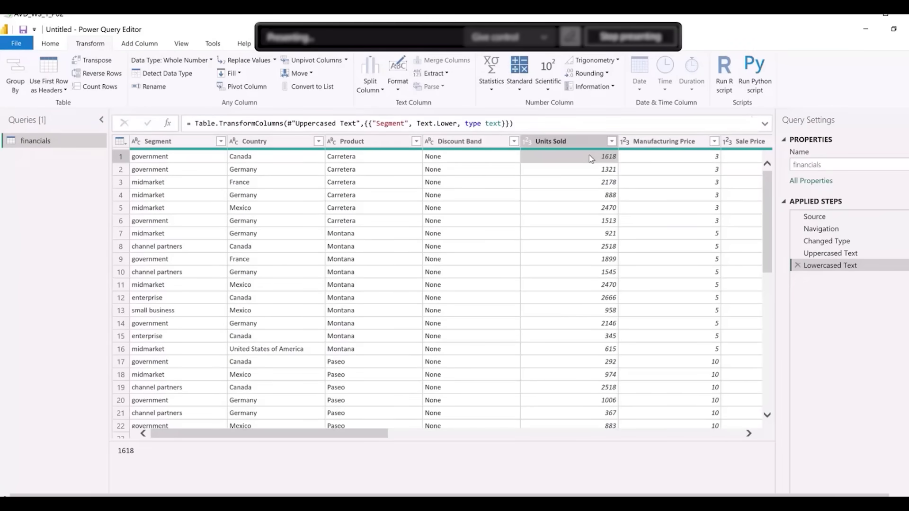
- Convert the Segment column values to UPPERCASE
left_click(191, 144)
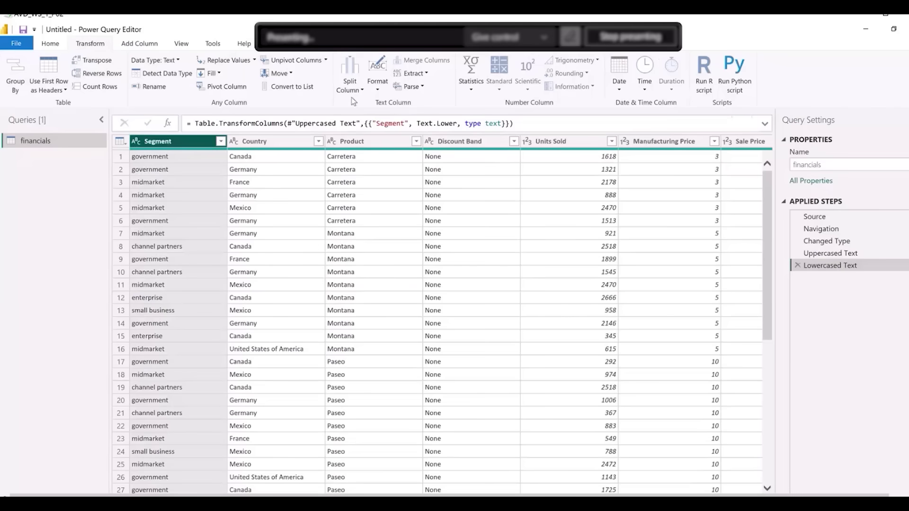
left_click(377, 86)
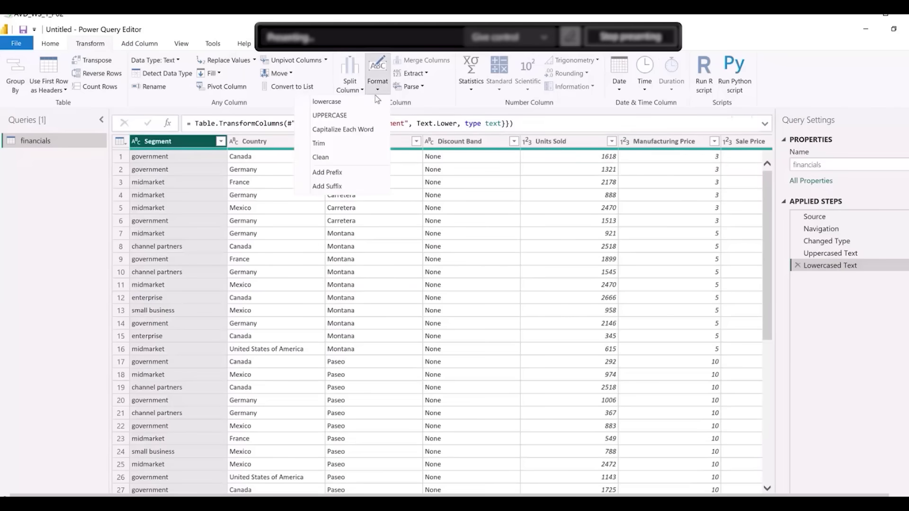
left_click(368, 116)
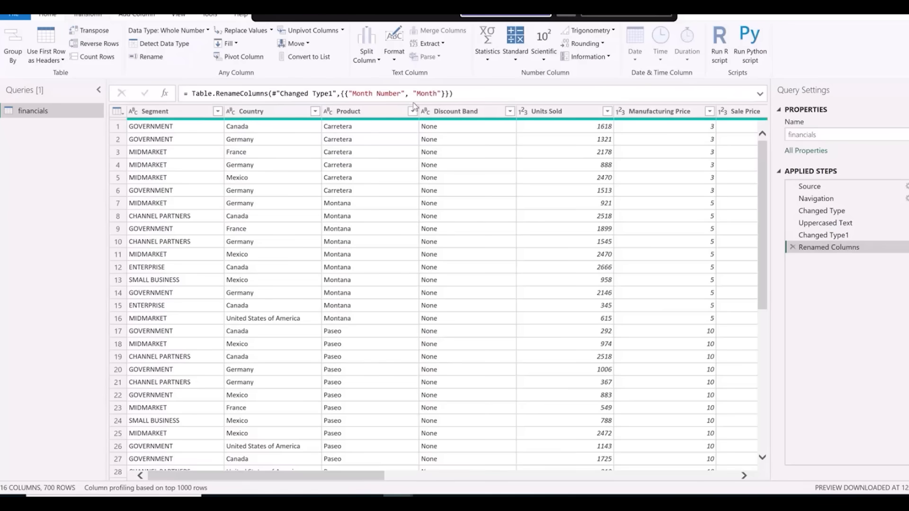
- Filter the Product column to exclude Montana
left_click(413, 110)
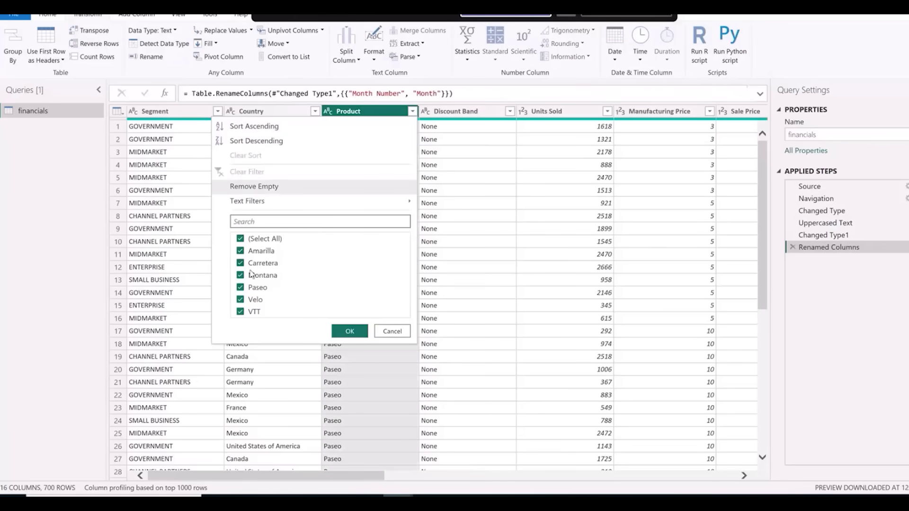
left_click(251, 275)
left_click(350, 331)
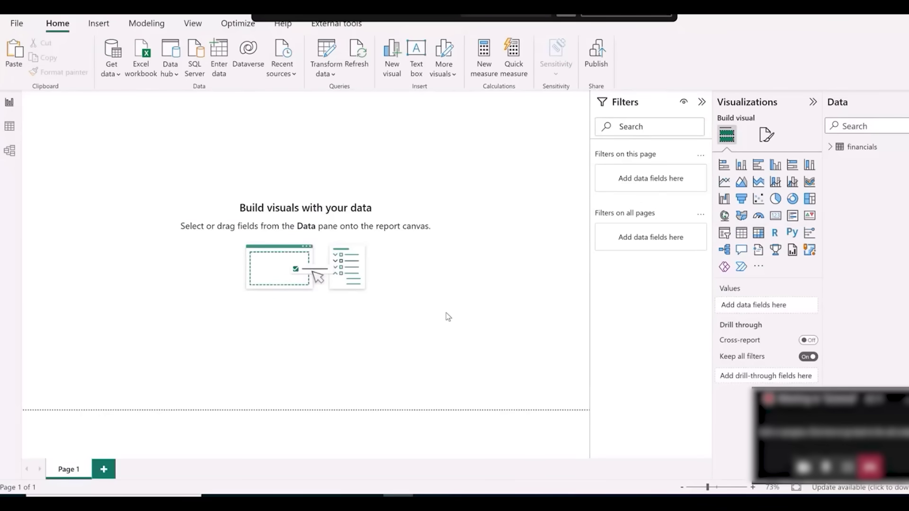
- Insert a text box reading 'Finance Report' in bold, size 20 font
left_click(100, 24)
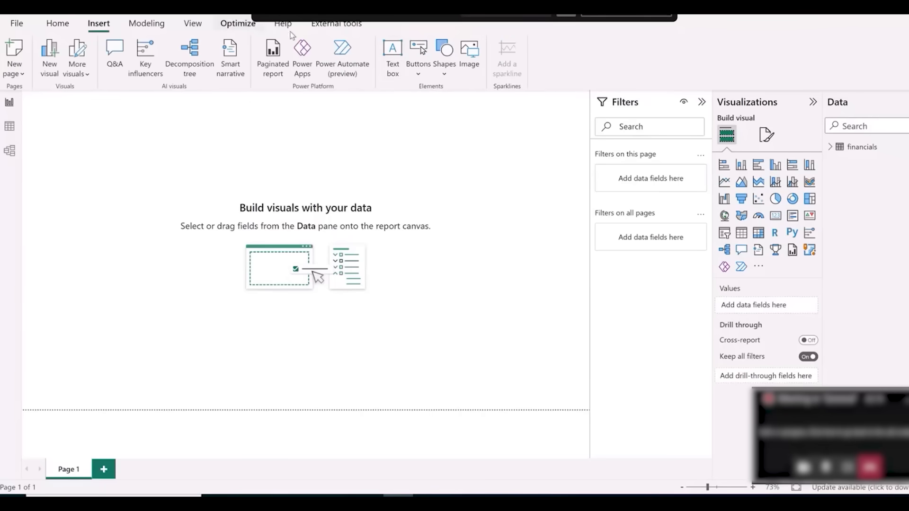
left_click(393, 53)
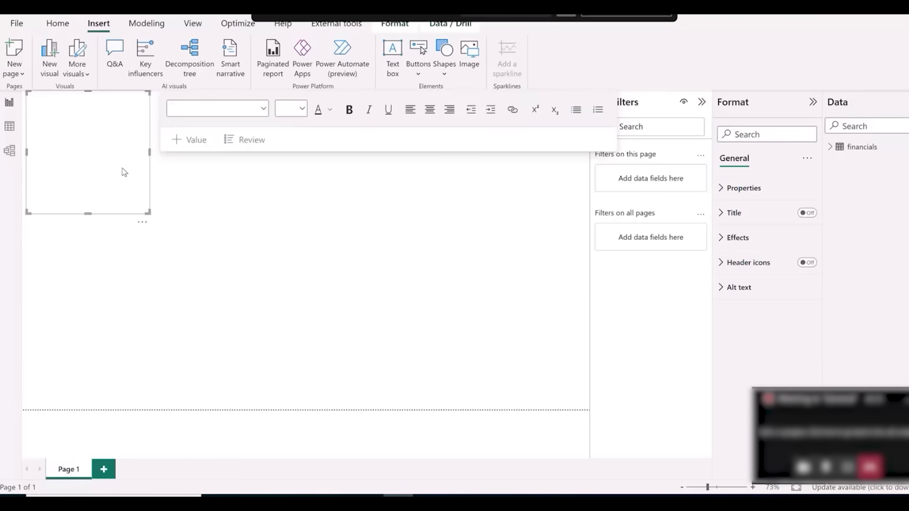
type("Finance R")
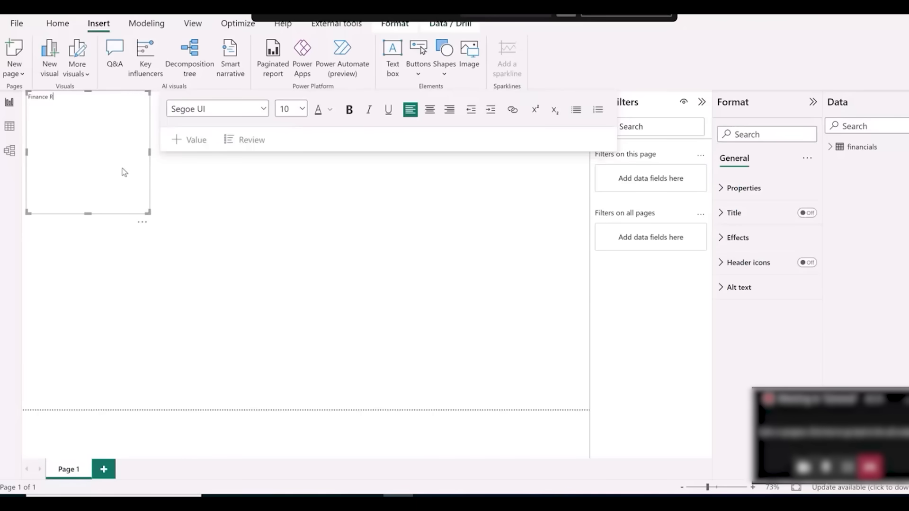
type("eport")
key("ctrl+a")
left_click(294, 109)
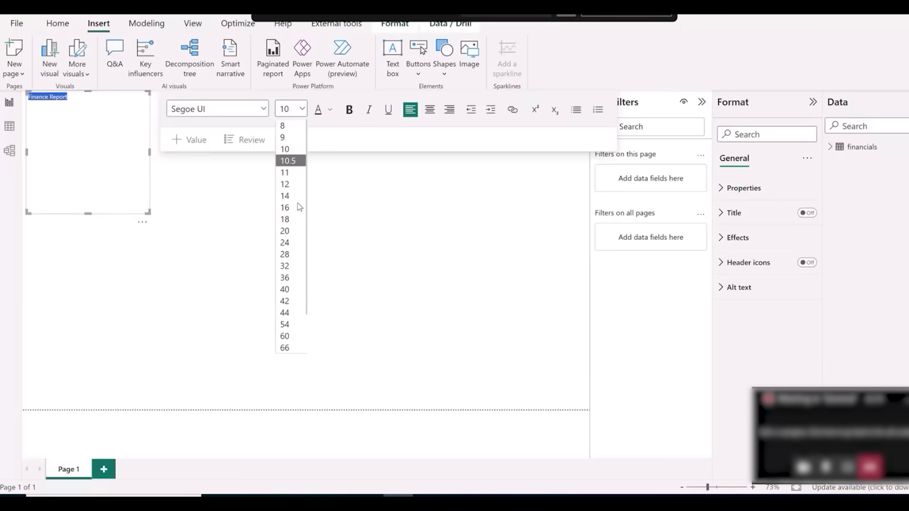
left_click(291, 231)
left_click(347, 115)
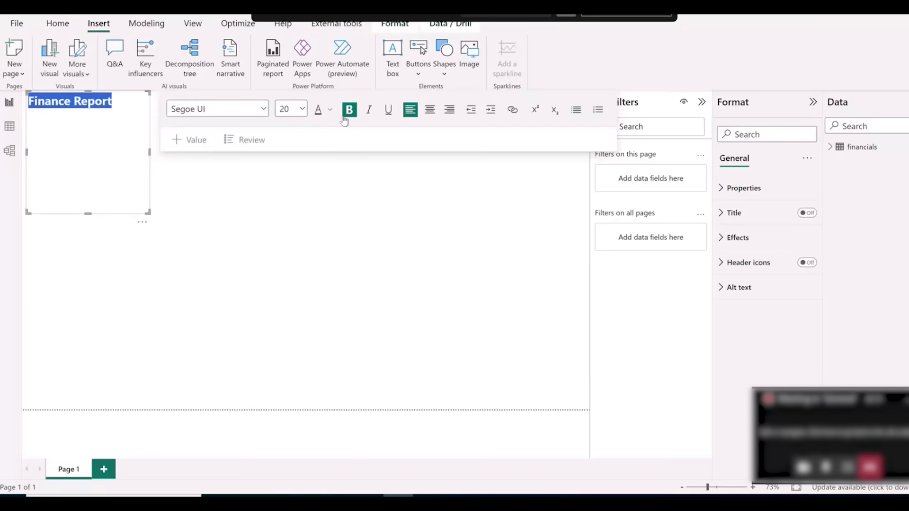
left_click(148, 236)
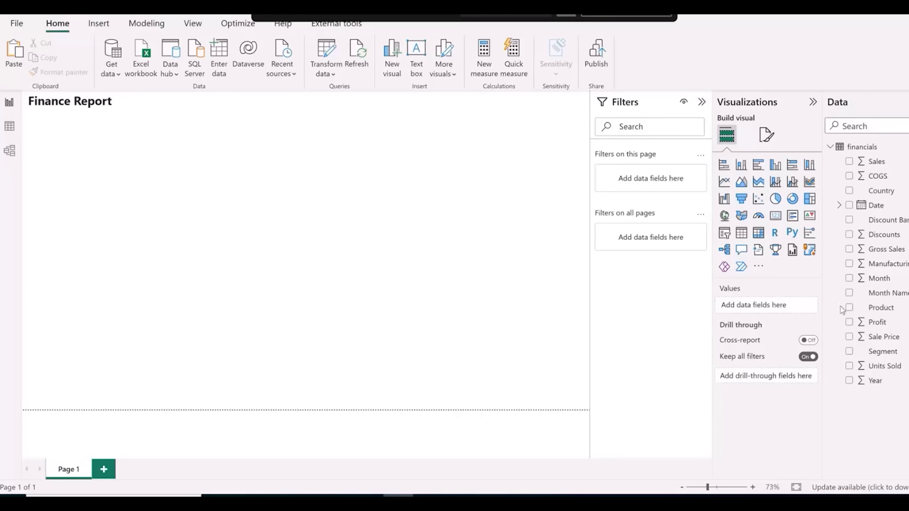
- Create a Sum of Profit by Date column chart and place it under the Finance Report title
left_click_drag(892, 323, 372, 300)
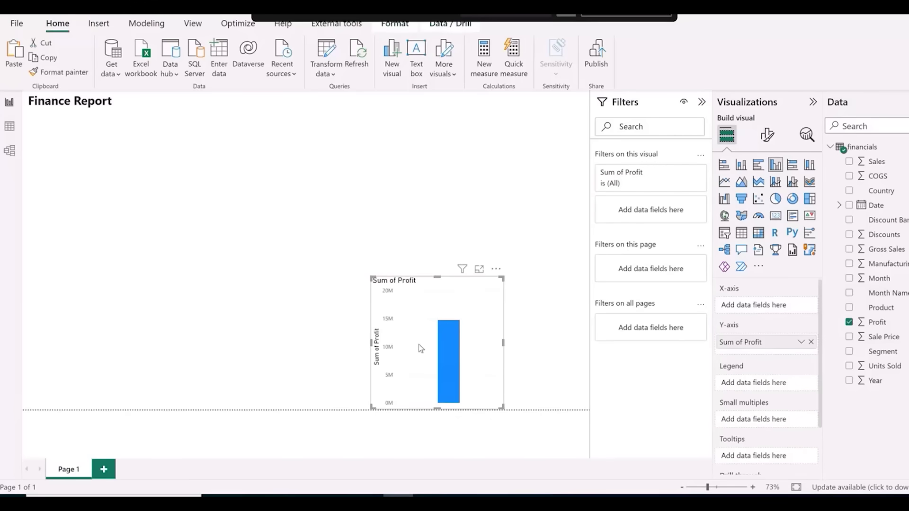
left_click_drag(876, 206, 486, 296)
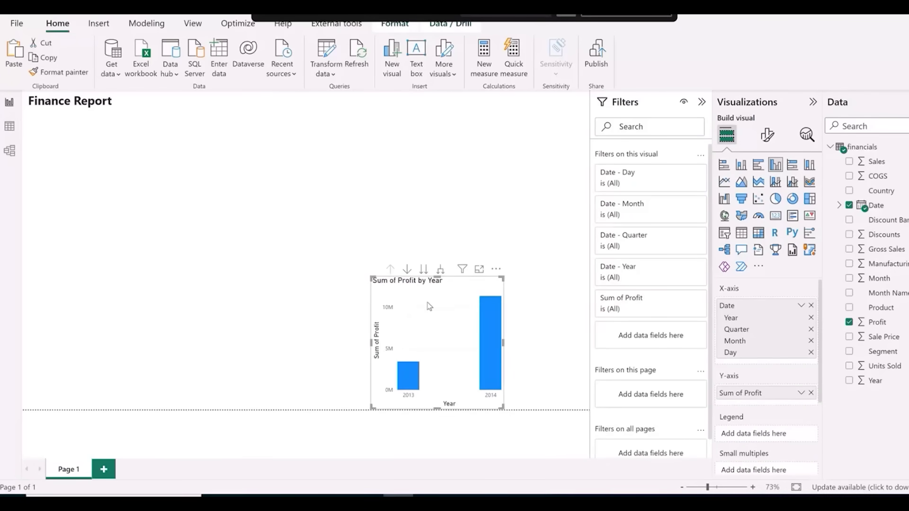
left_click_drag(417, 291, 385, 281)
left_click_drag(290, 263, 92, 148)
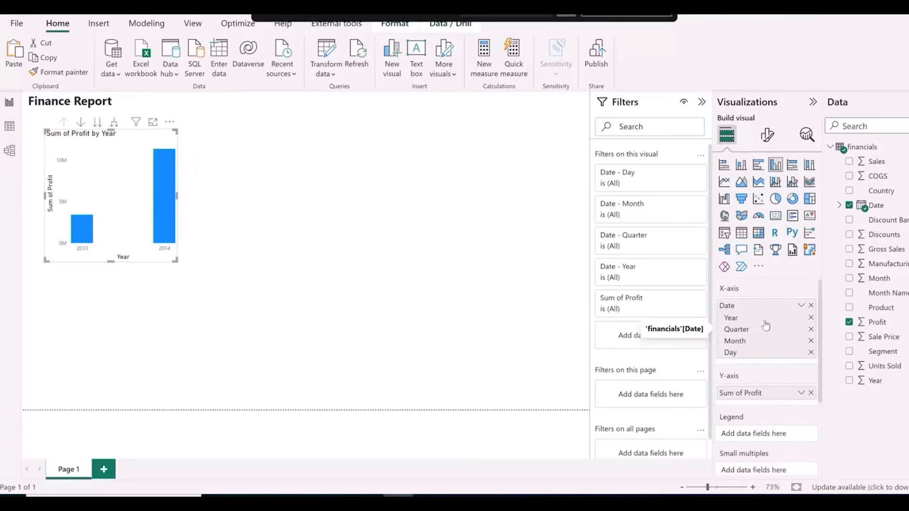
- Plot profit by plain Date instead of the date hierarchy and enlarge the chart
left_click(801, 307)
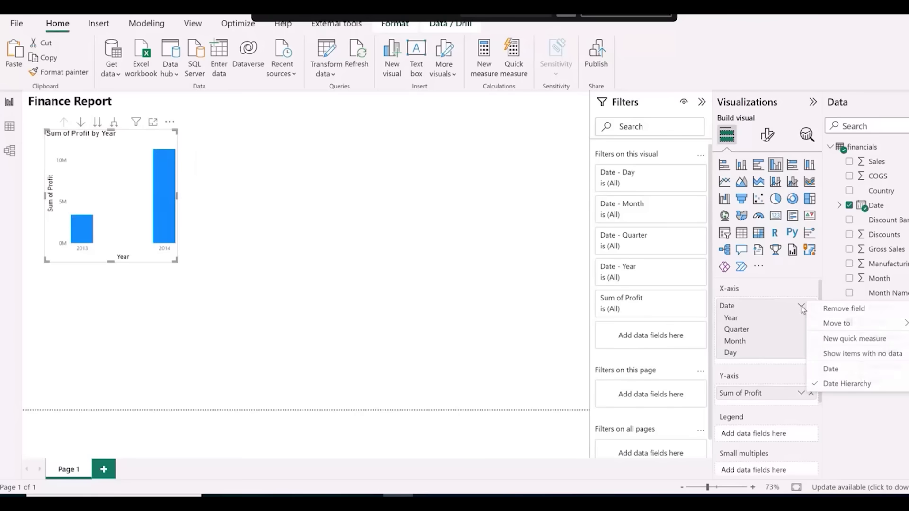
mouse_move(819, 332)
left_click(831, 368)
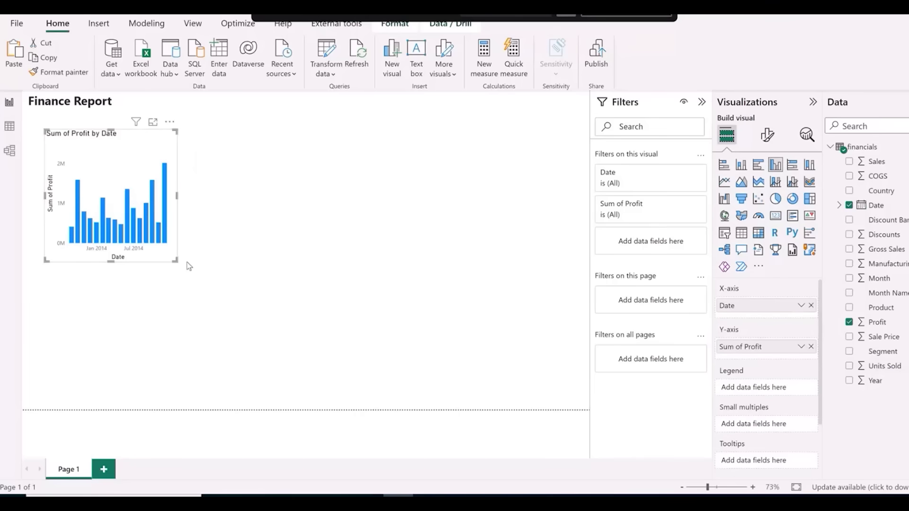
left_click_drag(176, 261, 421, 355)
left_click_drag(458, 382, 466, 376)
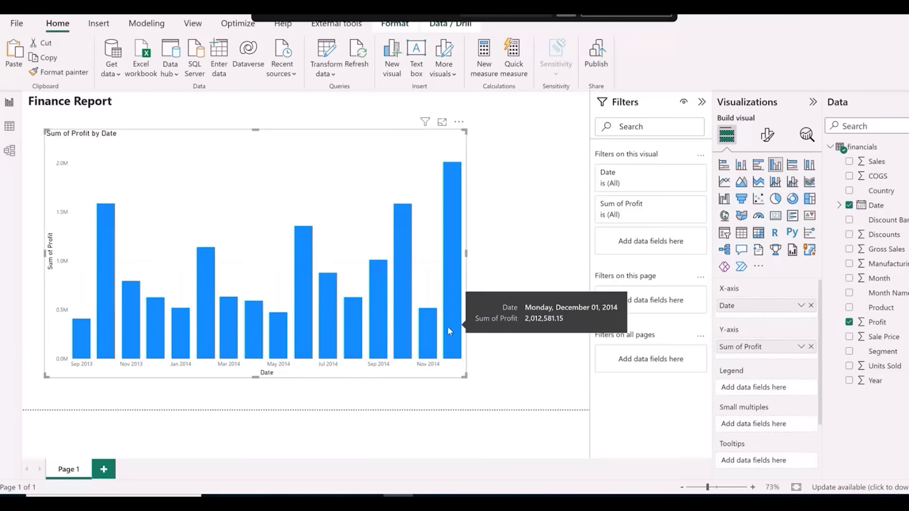
mouse_move(399, 300)
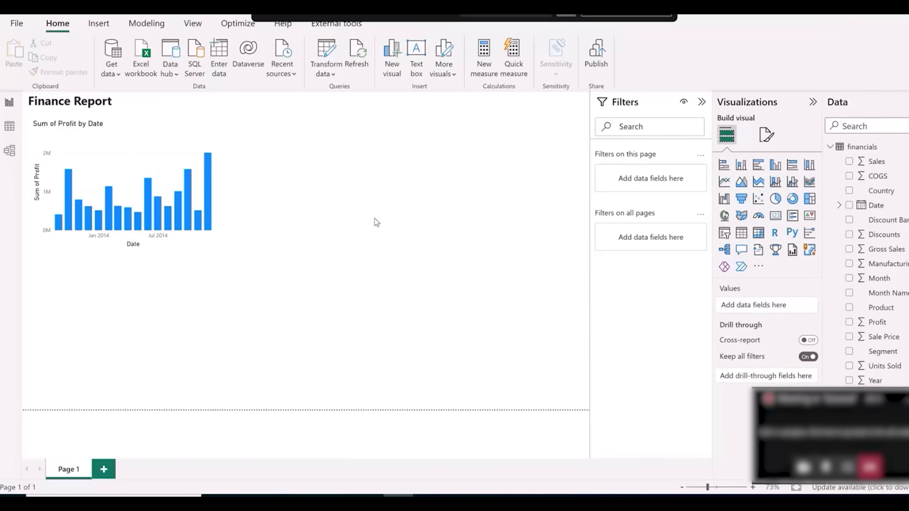
- Convert the profit-by-date chart into a line chart and resize it
left_click(127, 175)
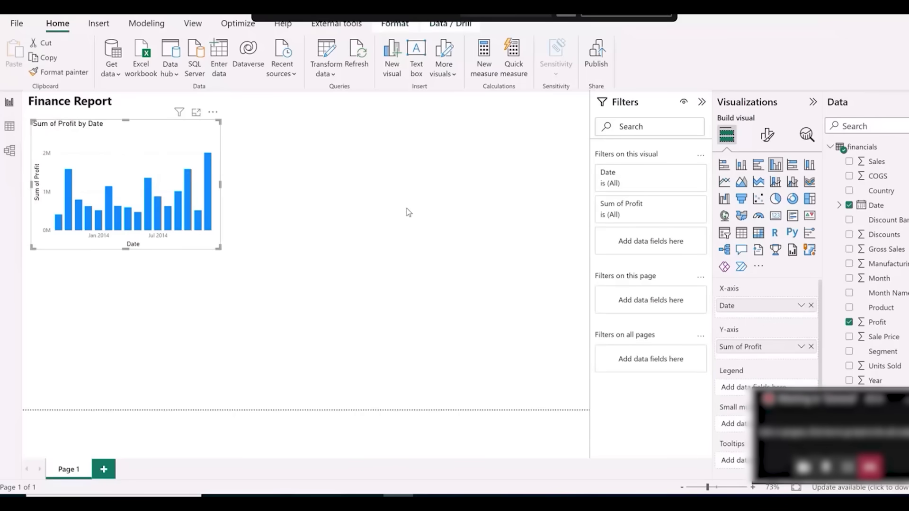
left_click(725, 182)
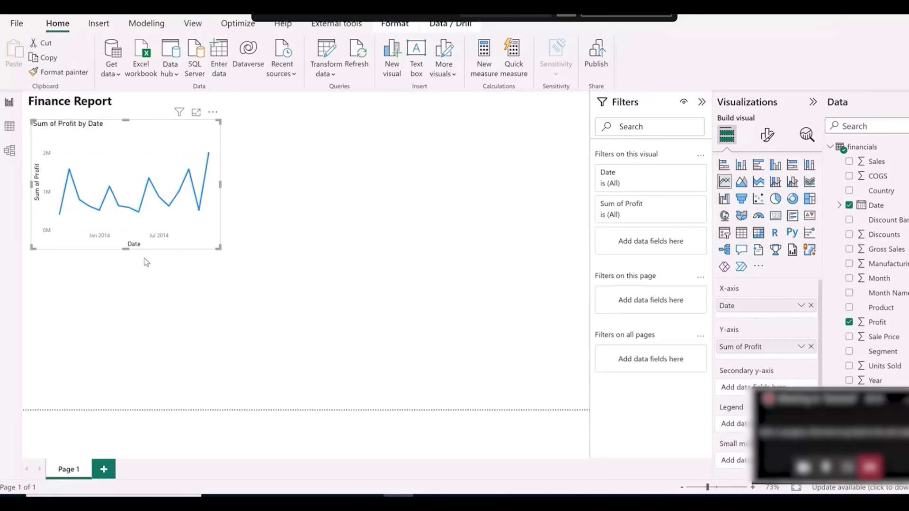
left_click_drag(218, 248, 456, 313)
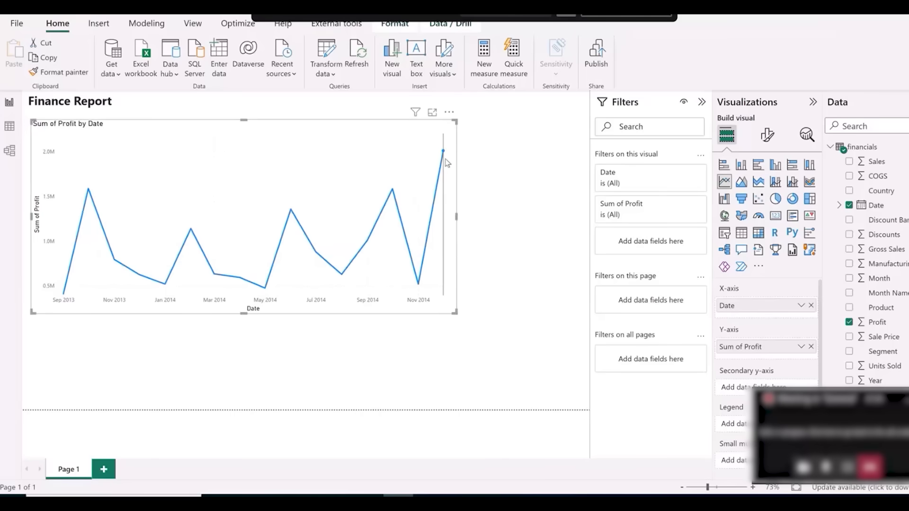
left_click(530, 265)
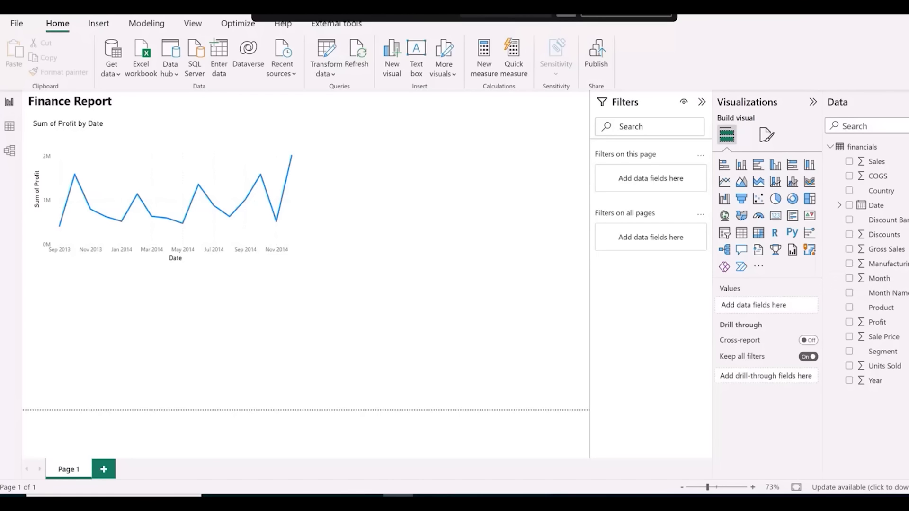
- Create a Country map with bubbles sized by Profit and move it into place
left_click_drag(879, 191, 497, 293)
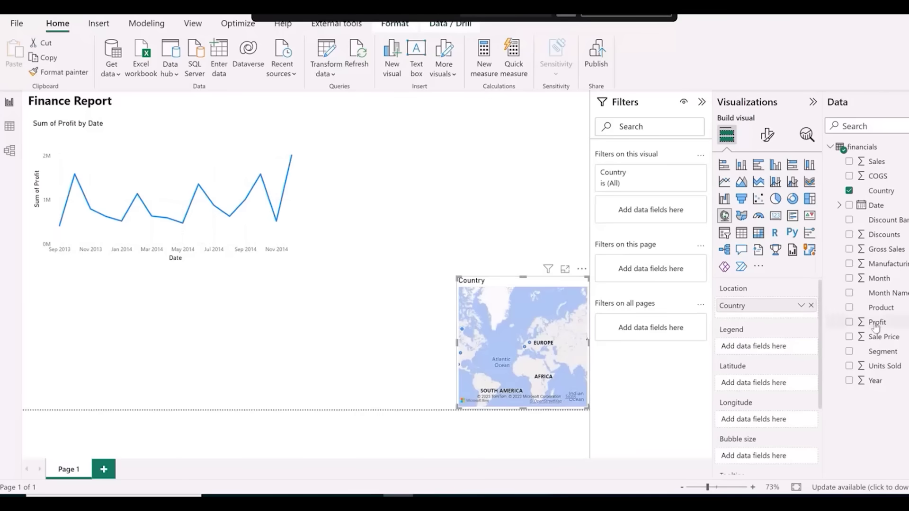
left_click_drag(875, 323, 459, 184)
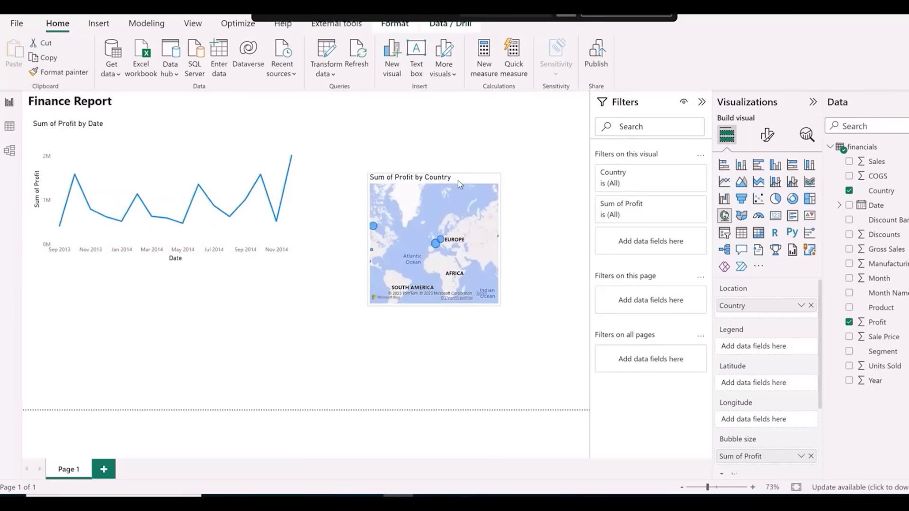
left_click_drag(458, 180, 453, 176)
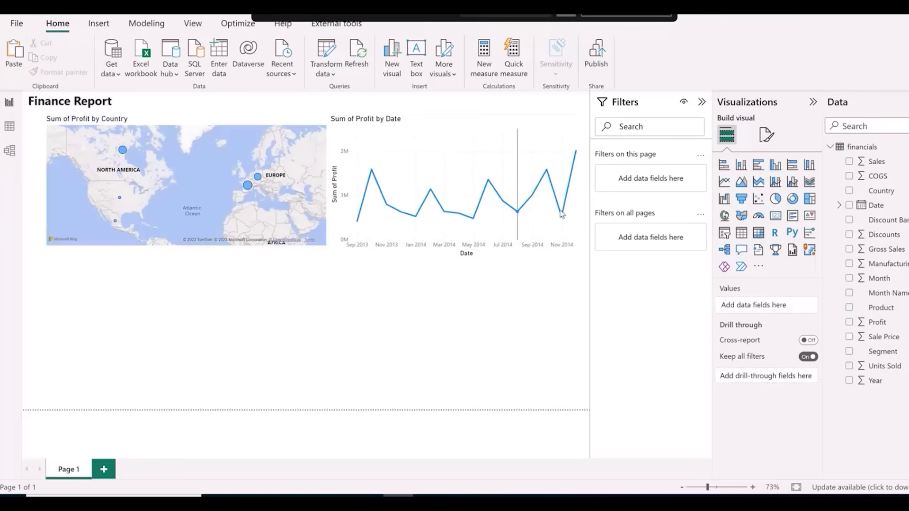
- Build a Sales by Product and Segment column chart below the map and widen it
left_click(849, 162)
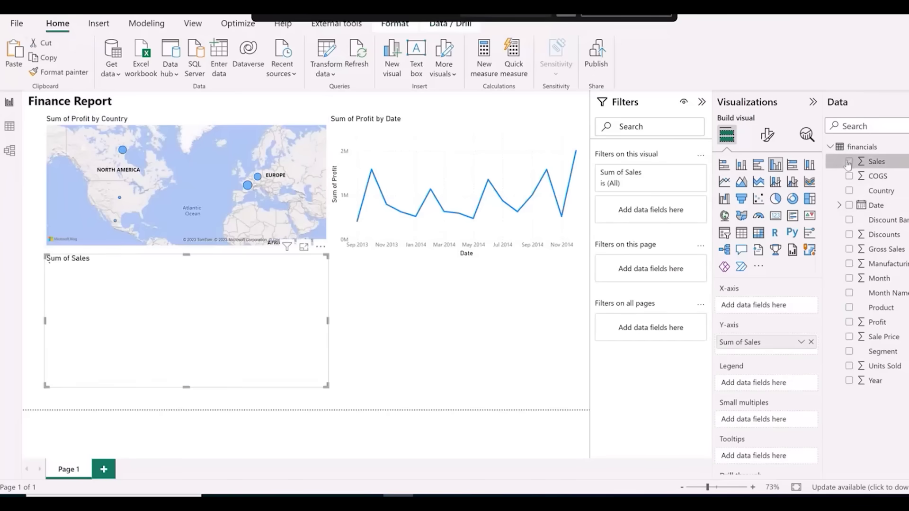
left_click(850, 307)
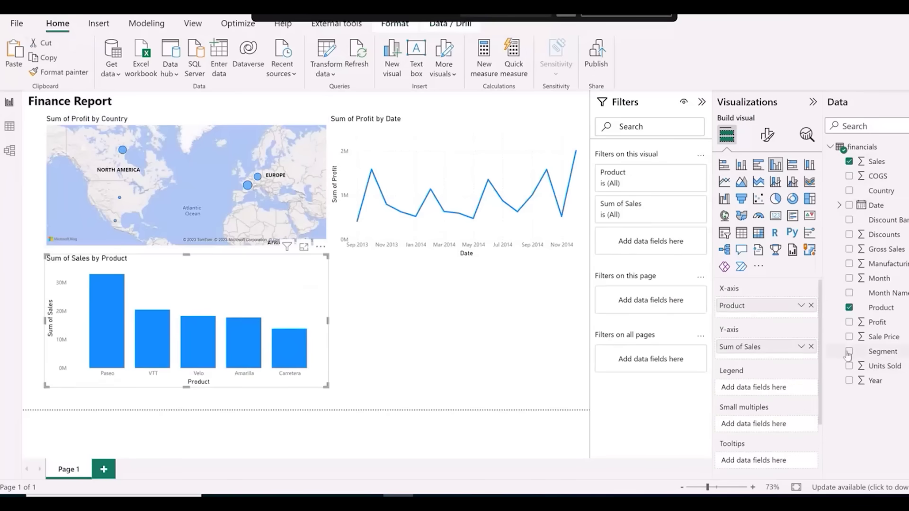
left_click(849, 351)
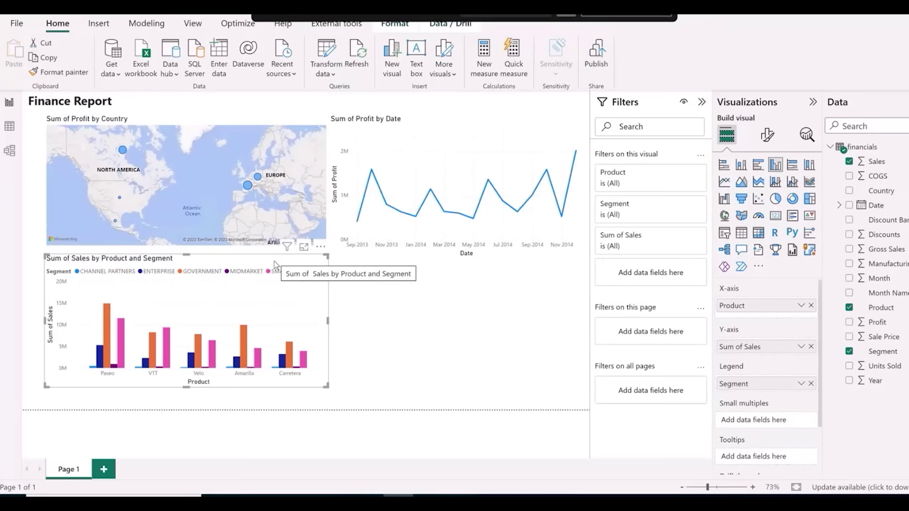
left_click_drag(274, 264, 273, 273)
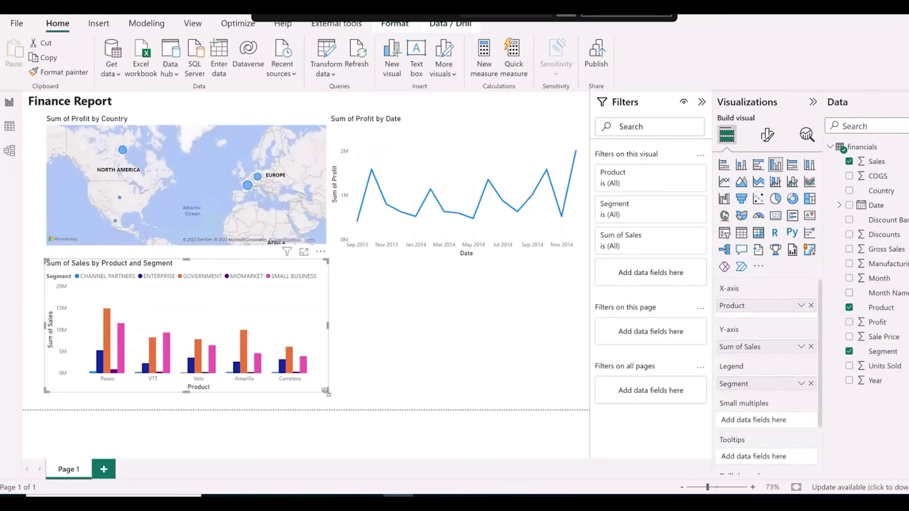
left_click_drag(328, 392, 587, 410)
left_click(68, 259)
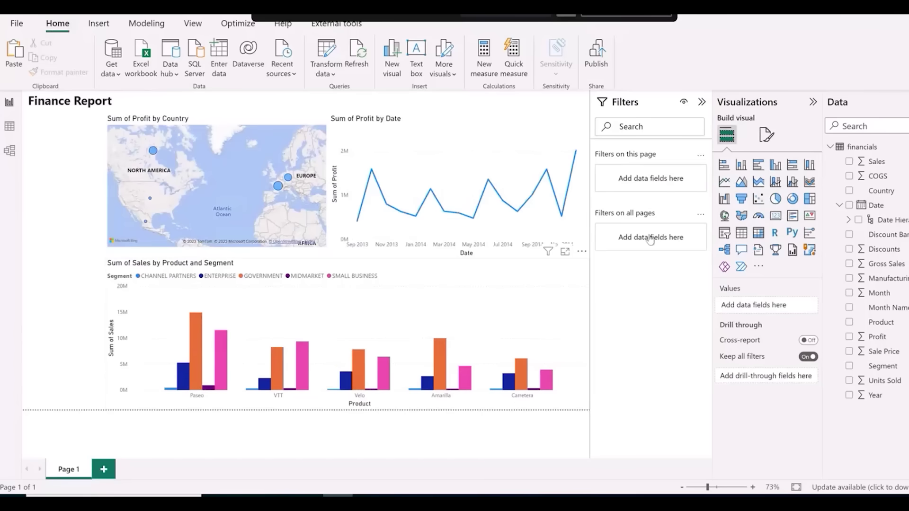
- Make a Date slicer showing only Year and Month, stretched down the page's left side
left_click_drag(872, 211, 80, 224)
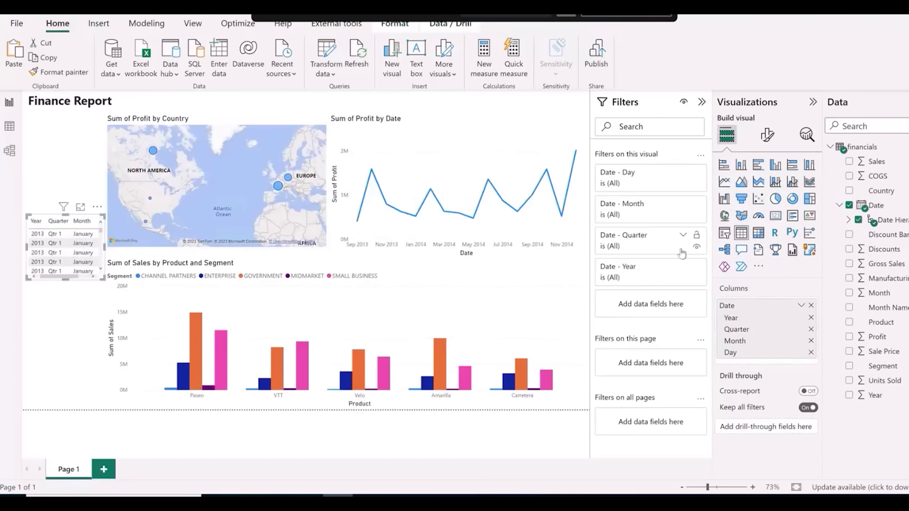
left_click(726, 234)
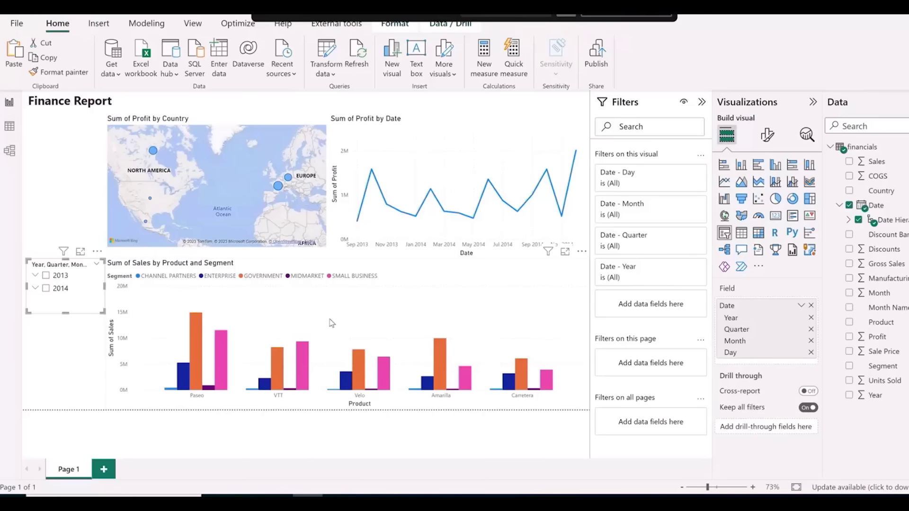
left_click(811, 329)
left_click(811, 341)
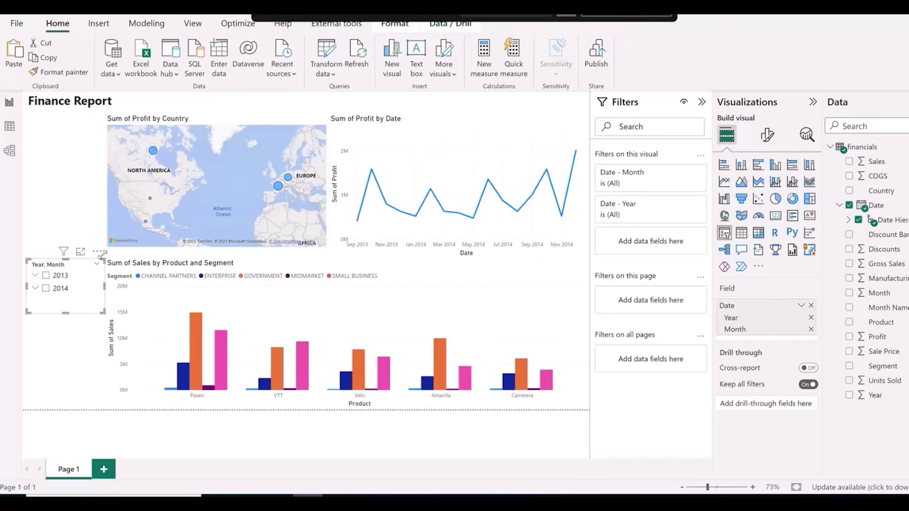
left_click_drag(105, 262, 103, 123)
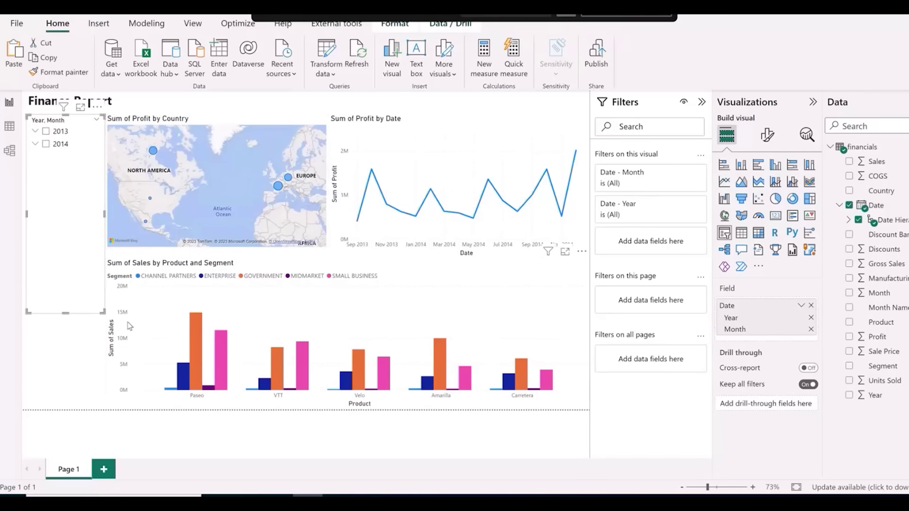
left_click_drag(103, 314, 107, 417)
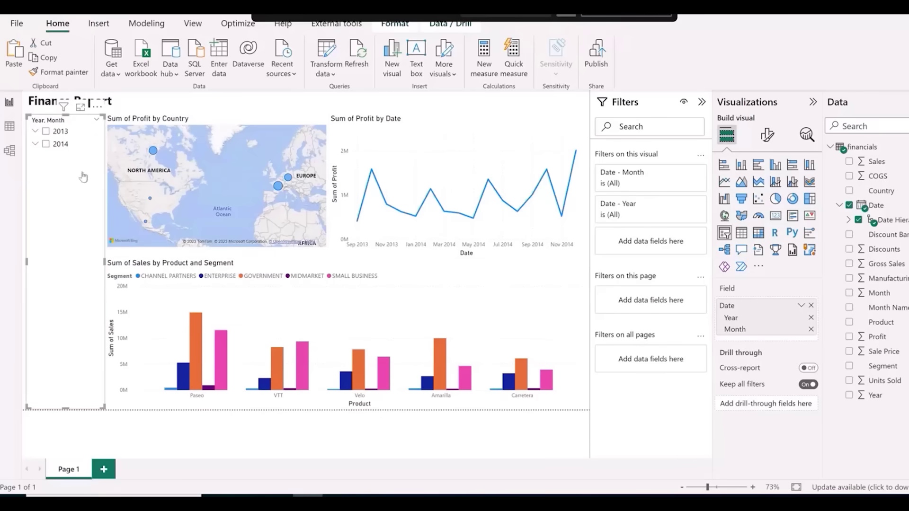
- Expand 2013 and 2014 in the slicer, test year and month filters, then clear them
left_click(35, 131)
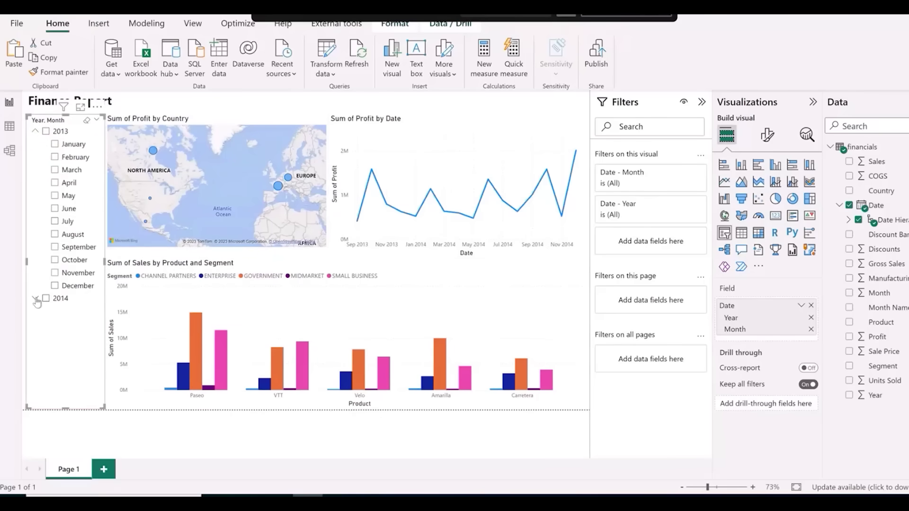
left_click(36, 299)
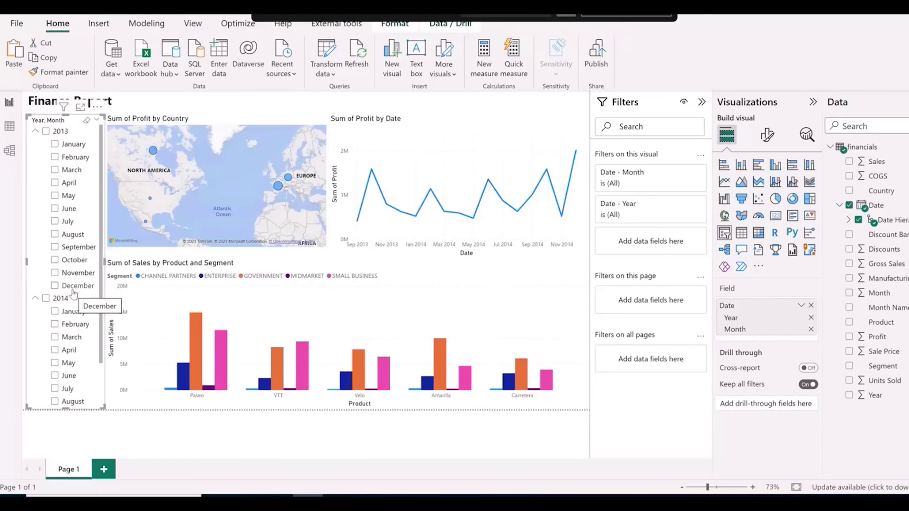
left_click(46, 132)
left_click(44, 297)
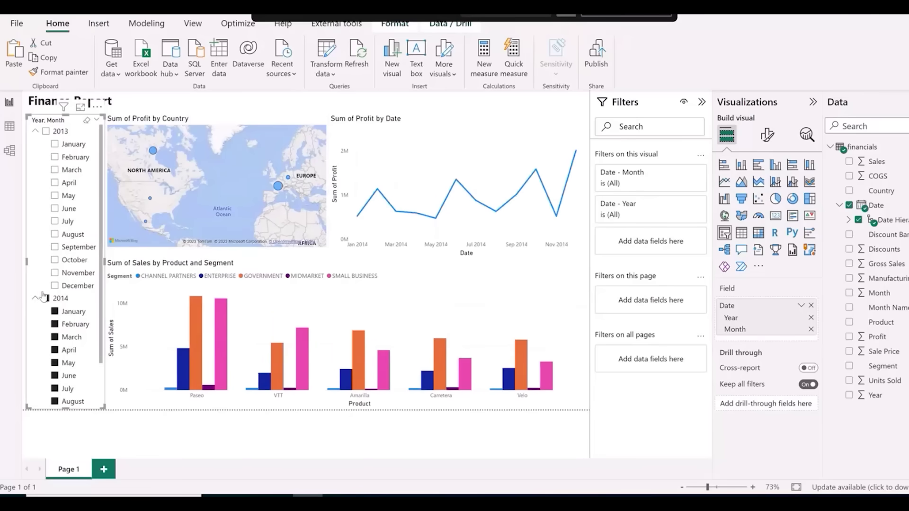
left_click(55, 247)
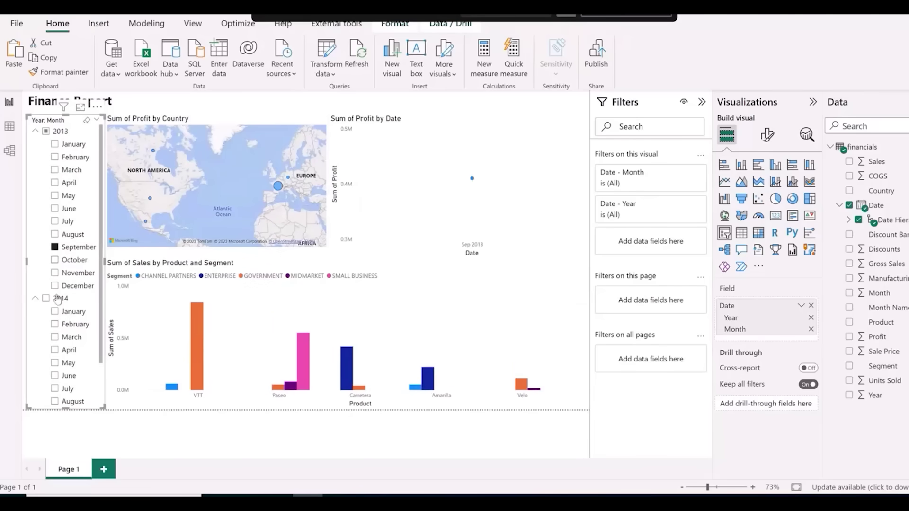
left_click(55, 363)
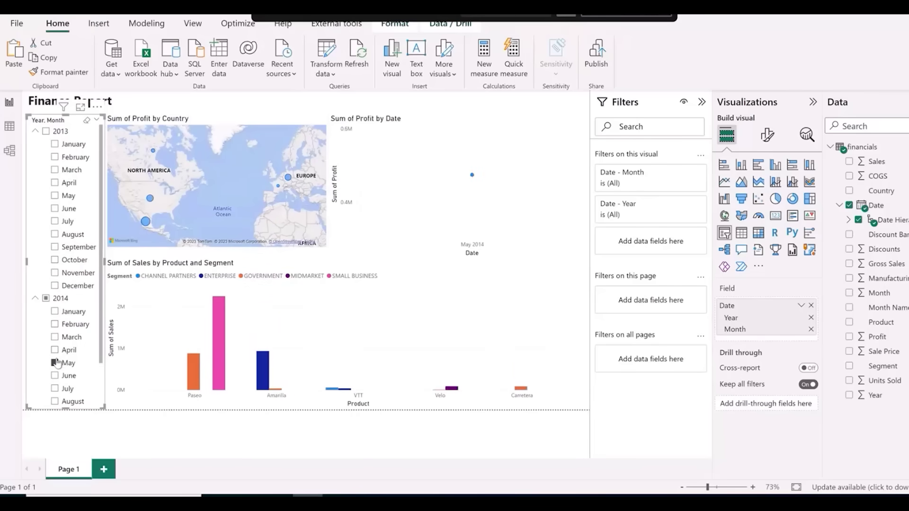
left_click(56, 363)
left_click(329, 258)
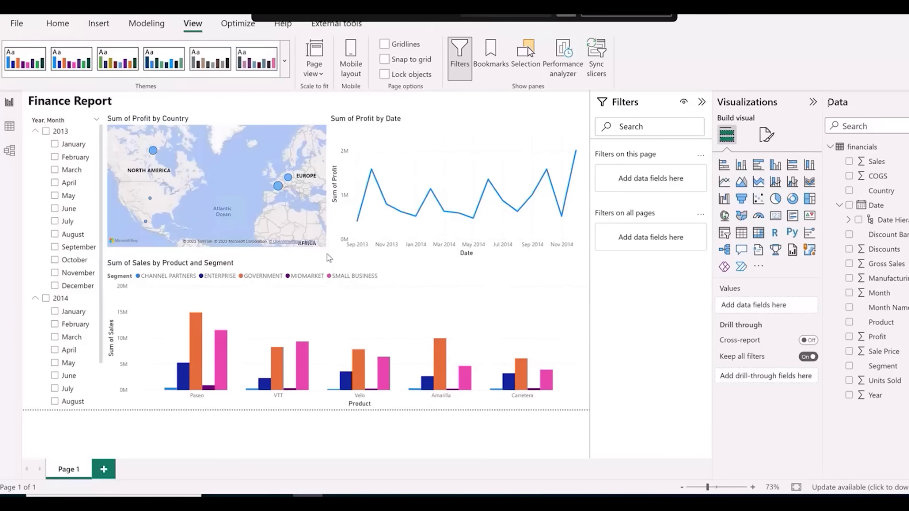
- Replace the line chart's title text with 'Profit by Month and Year'
left_click(422, 123)
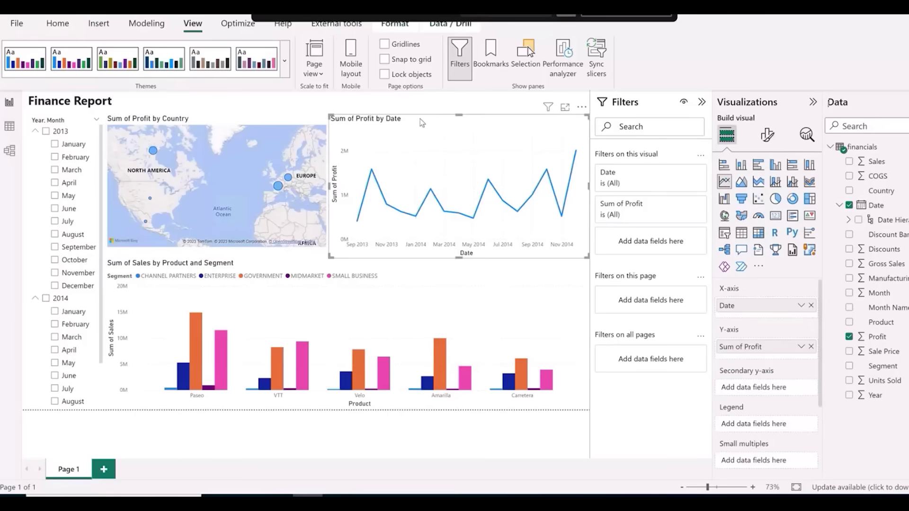
left_click(767, 138)
left_click(766, 190)
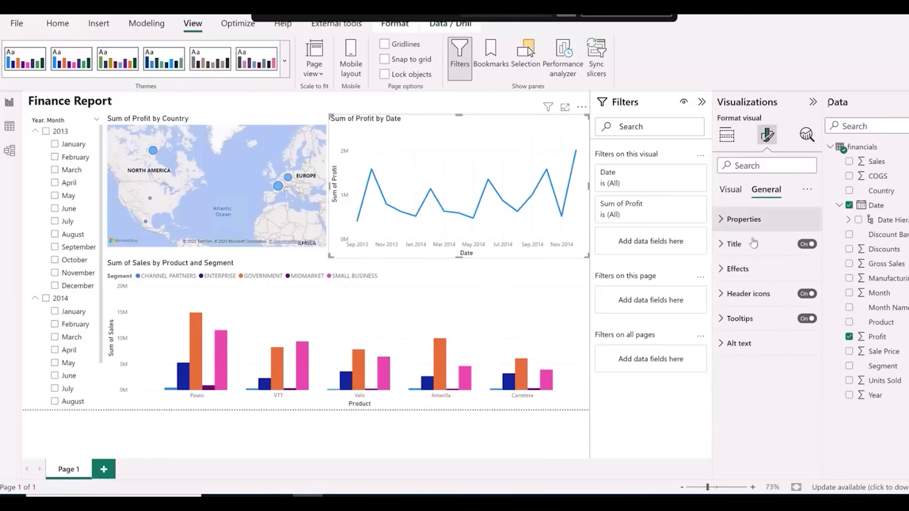
left_click(722, 250)
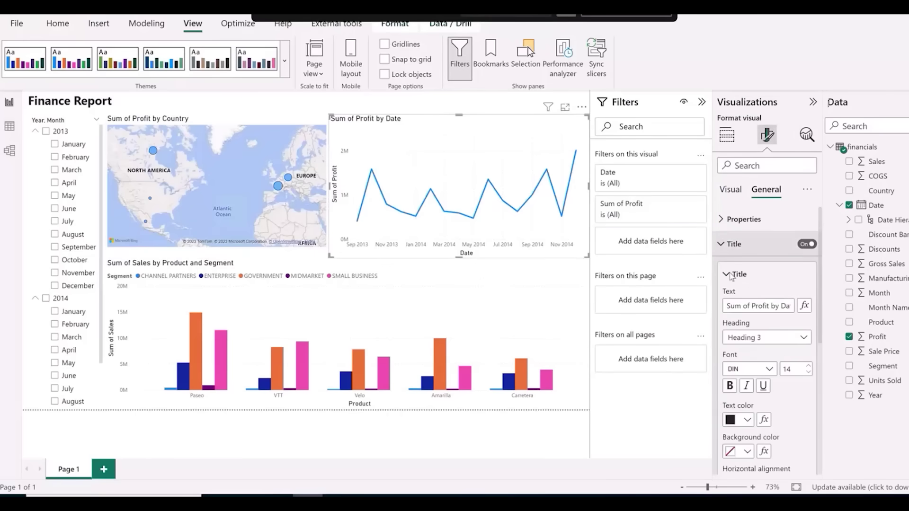
left_click(741, 310)
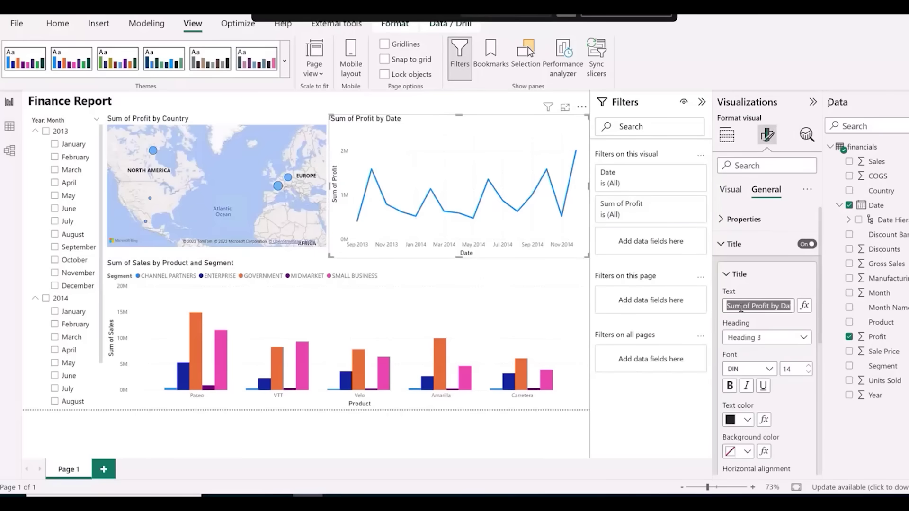
type("Profit by")
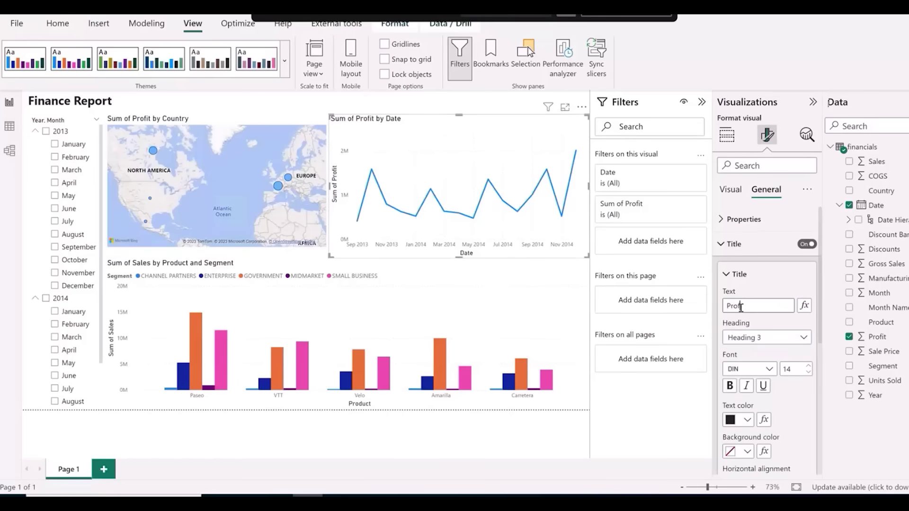
type(" Month and Year")
left_click(336, 104)
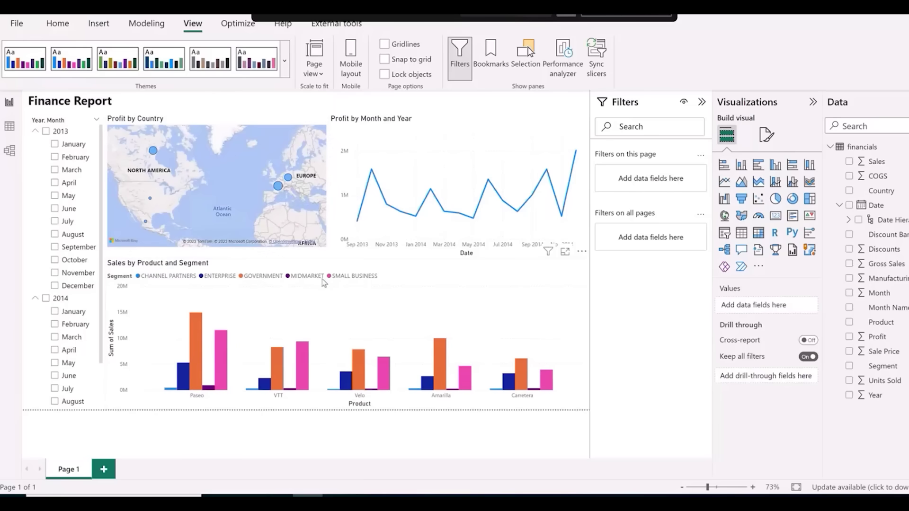
- Set the profit line chart's Y-axis title to 'Profit'
left_click(470, 128)
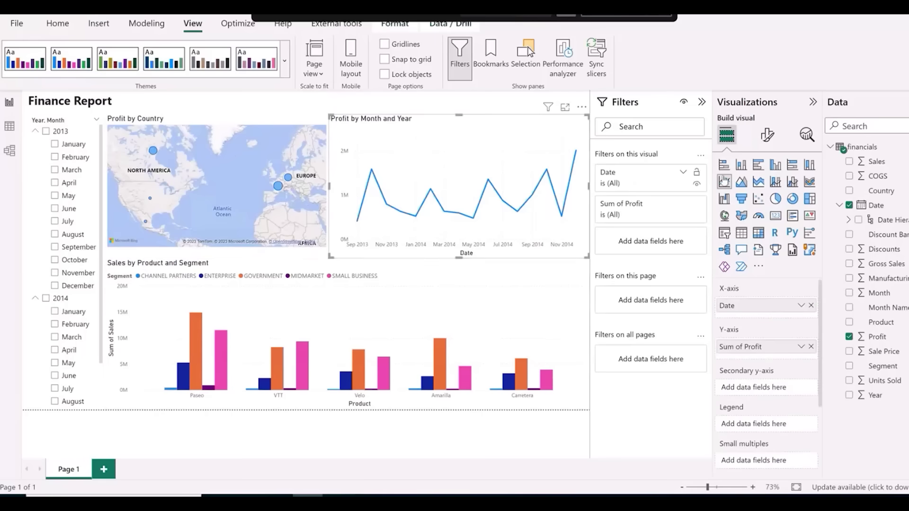
left_click(768, 138)
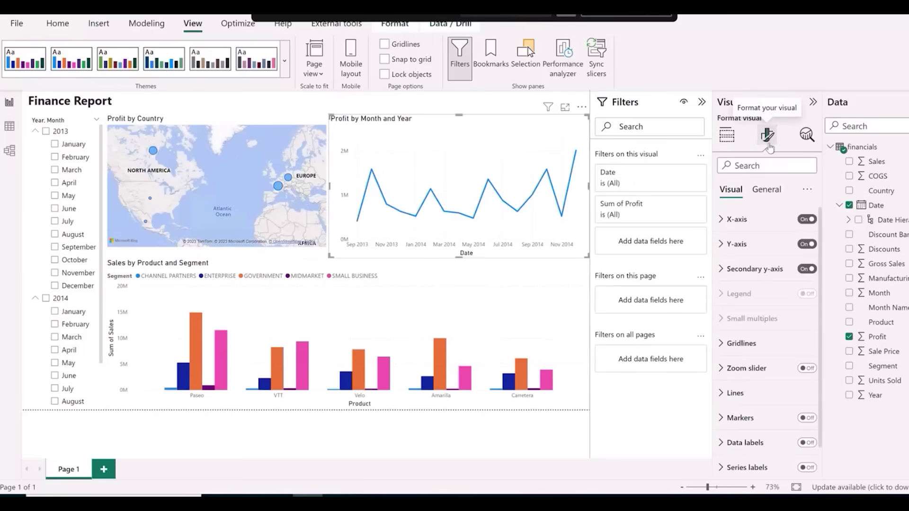
left_click(725, 245)
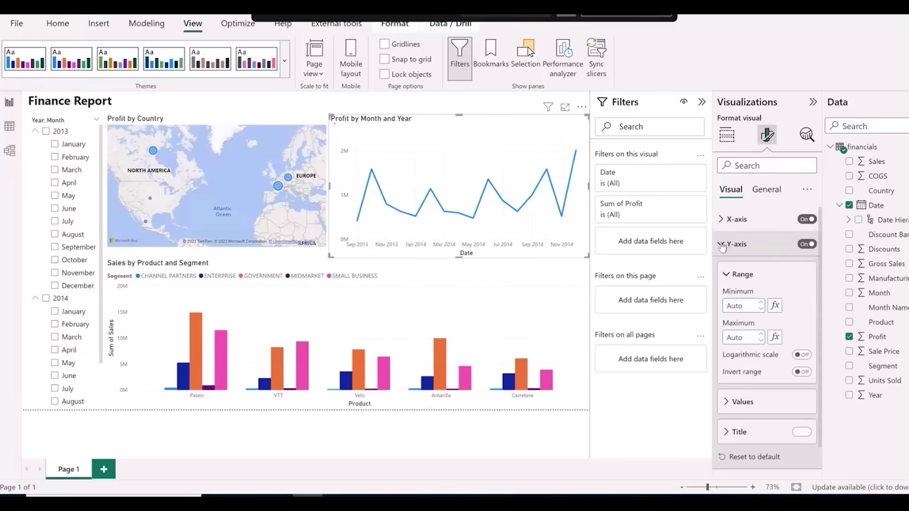
scroll(732, 288, "down", 1)
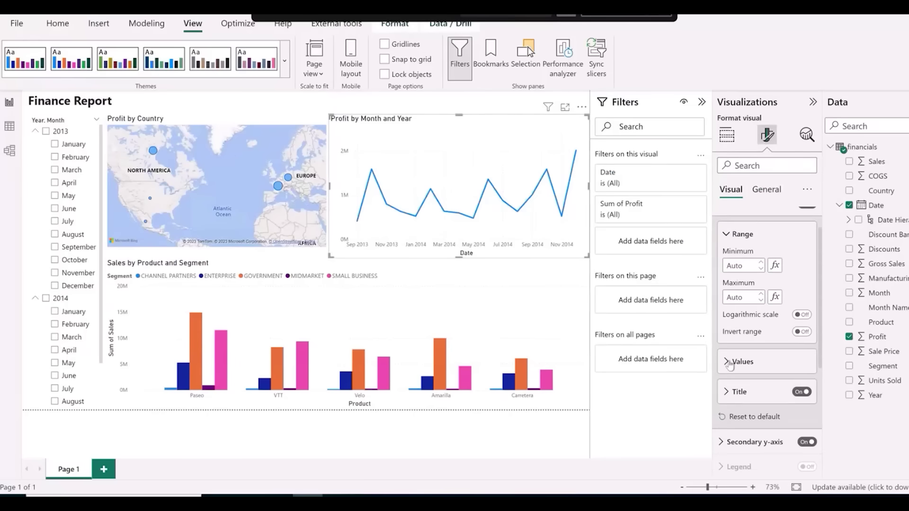
left_click(727, 392)
left_click(744, 421)
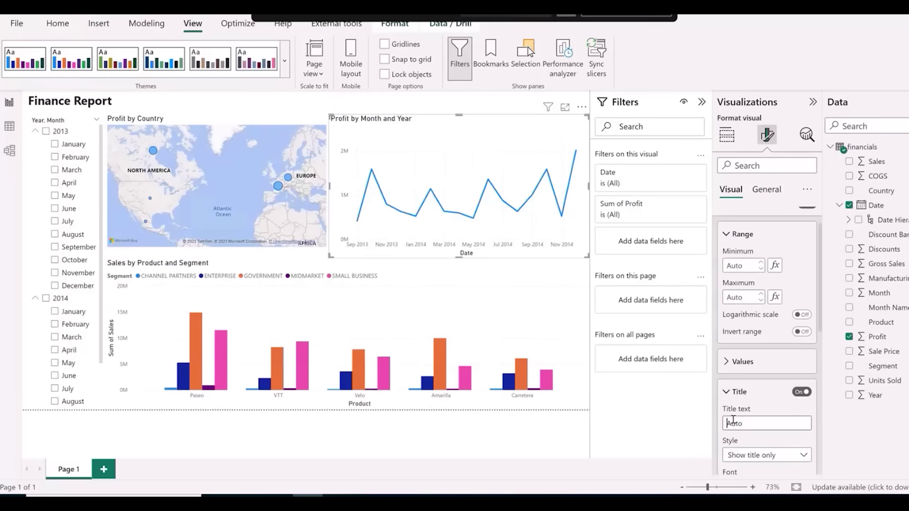
type("Profit")
- Set the sales column chart's Y-axis title to 'Sales'
left_click(433, 275)
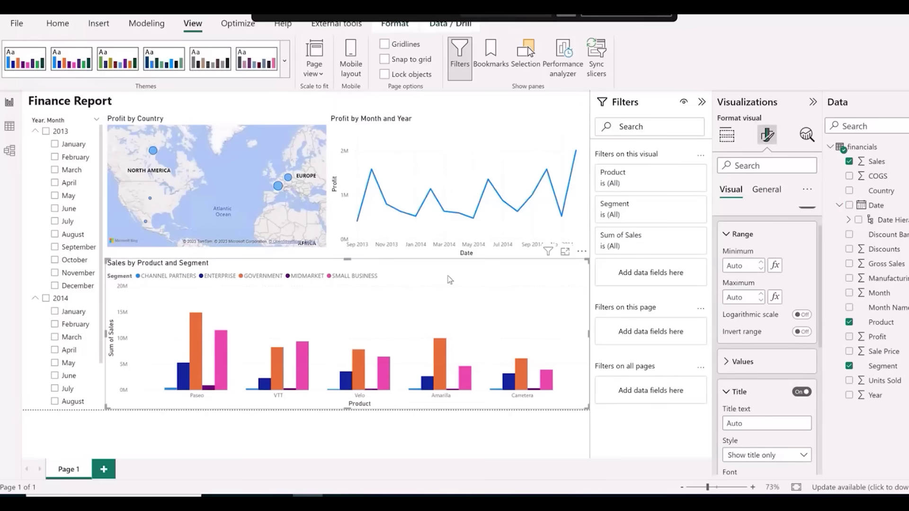
scroll(742, 311, "down", 1)
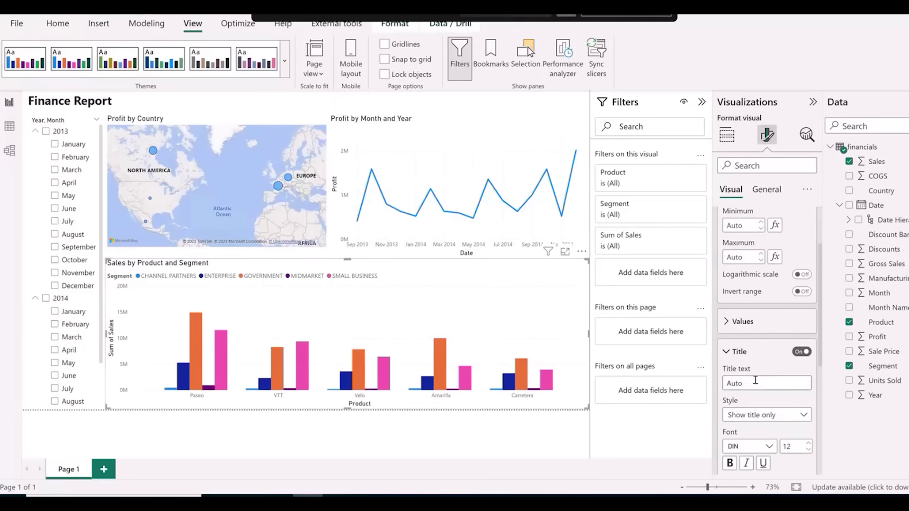
left_click(741, 381)
type("Sales")
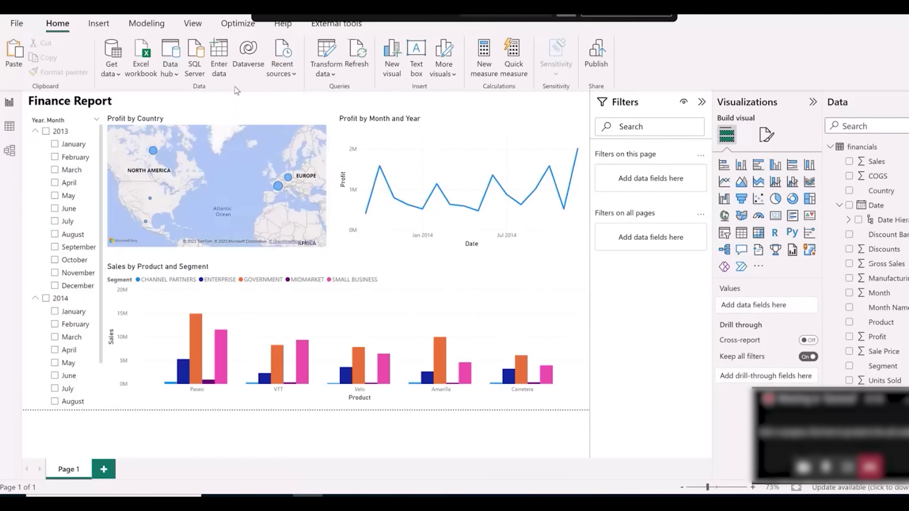
- Apply a new report theme with orange, dark teal, yellow and red, then select the Finance Report text box
left_click(192, 25)
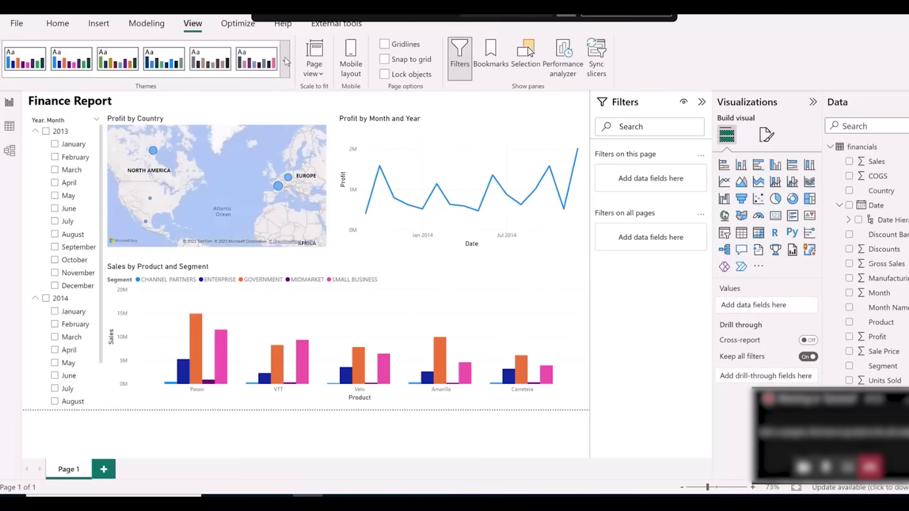
left_click(285, 61)
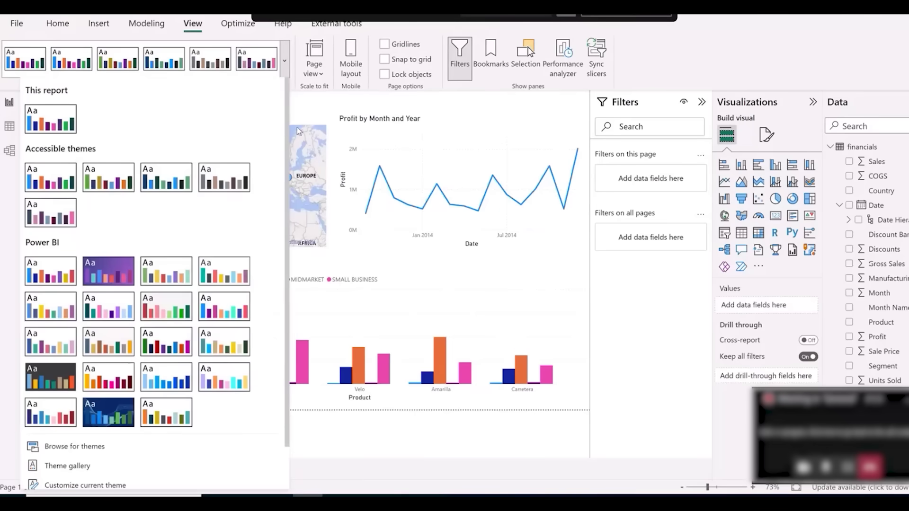
left_click(163, 419)
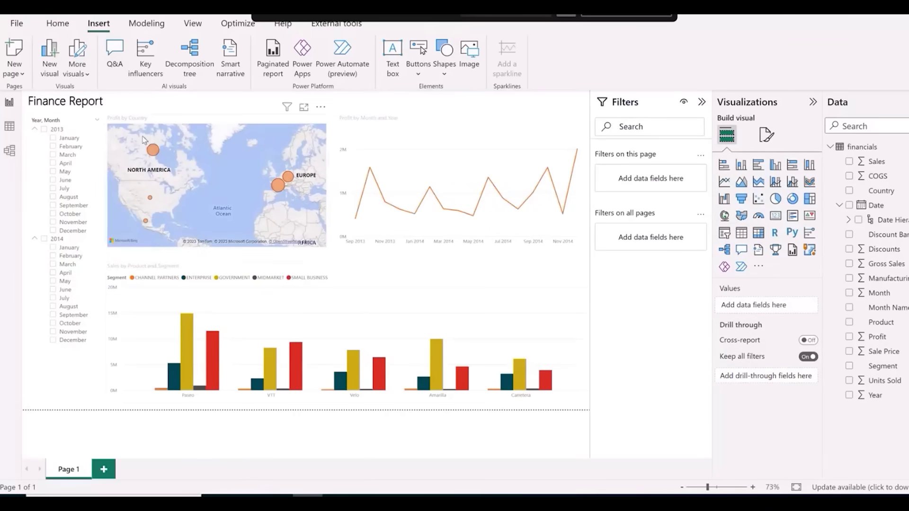
left_click(109, 102)
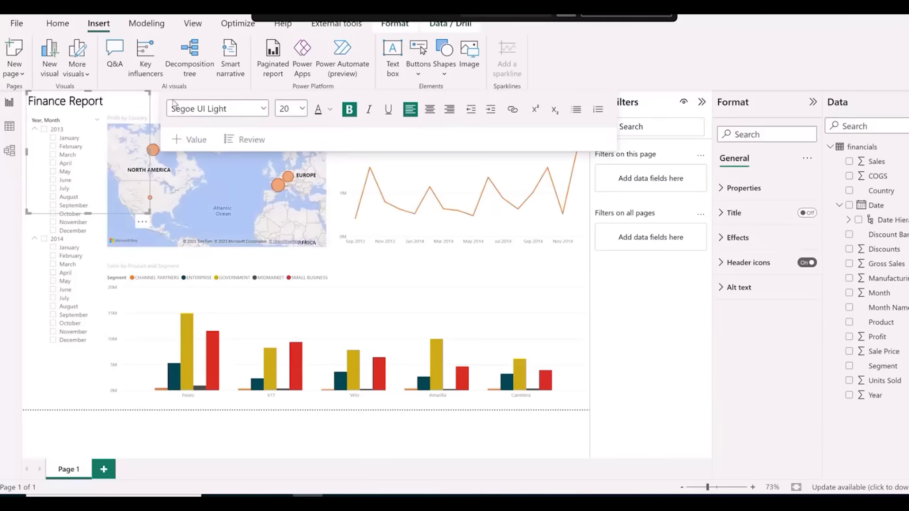
left_click(394, 26)
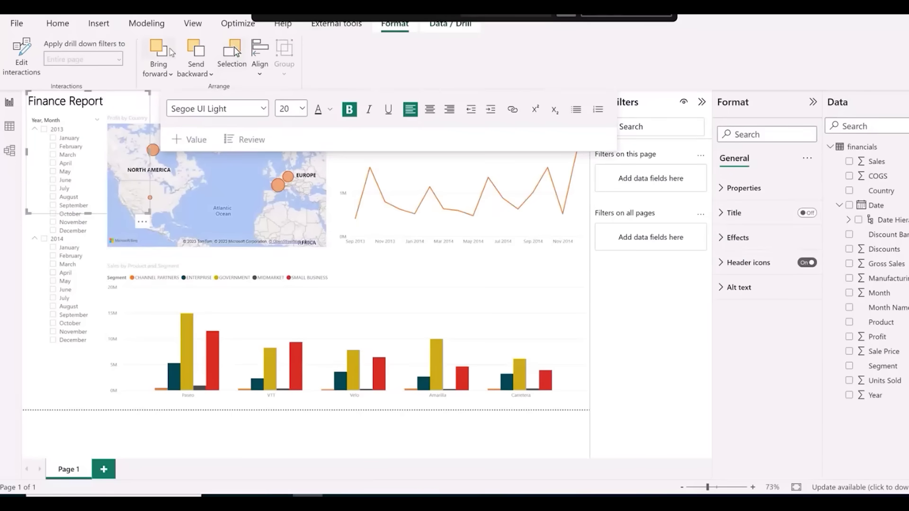
- Insert a rectangle shape and stretch it into a thin full-width orange banner at the page top
left_click(101, 27)
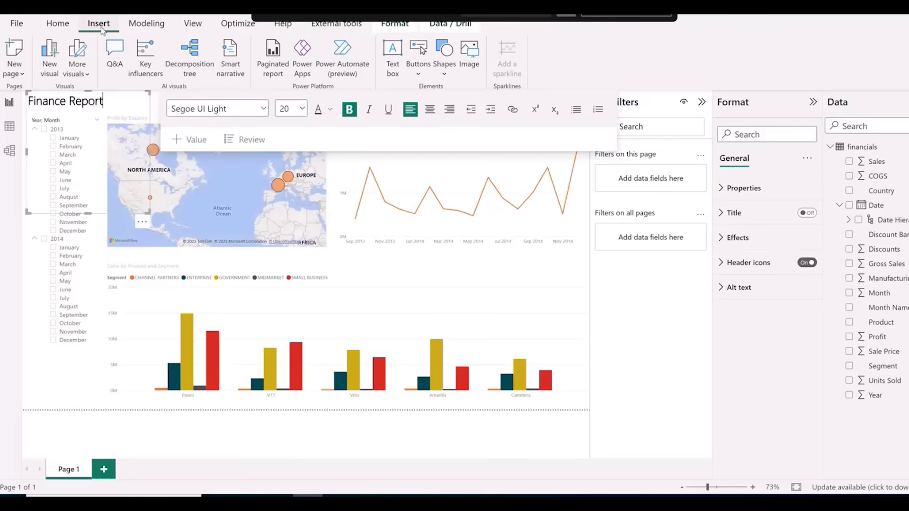
left_click(445, 59)
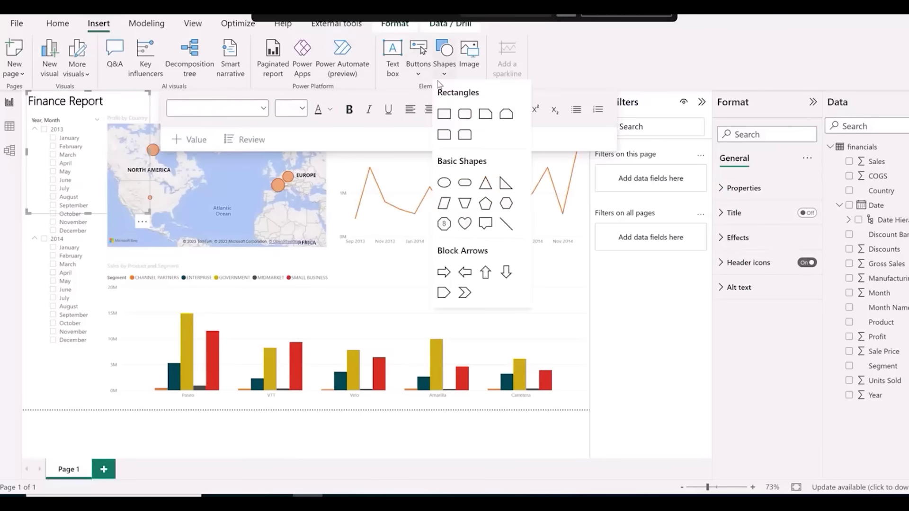
left_click(444, 116)
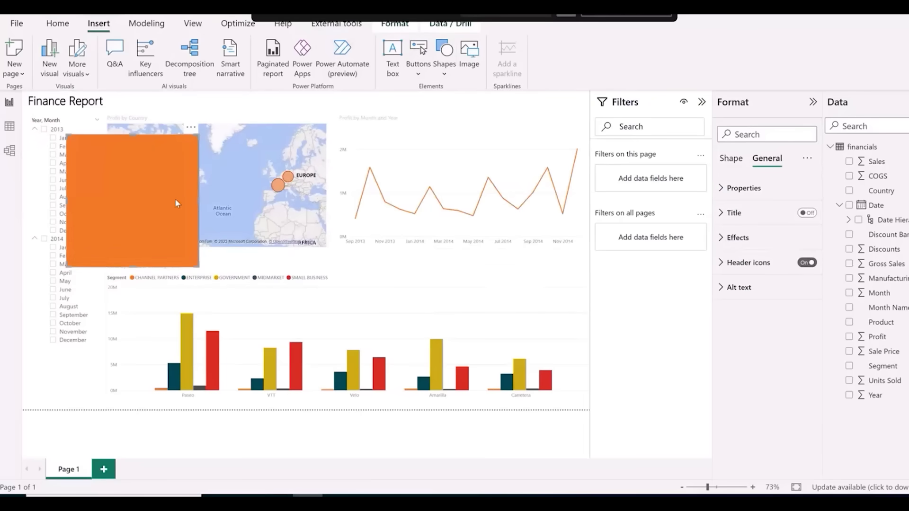
left_click_drag(176, 199, 132, 152)
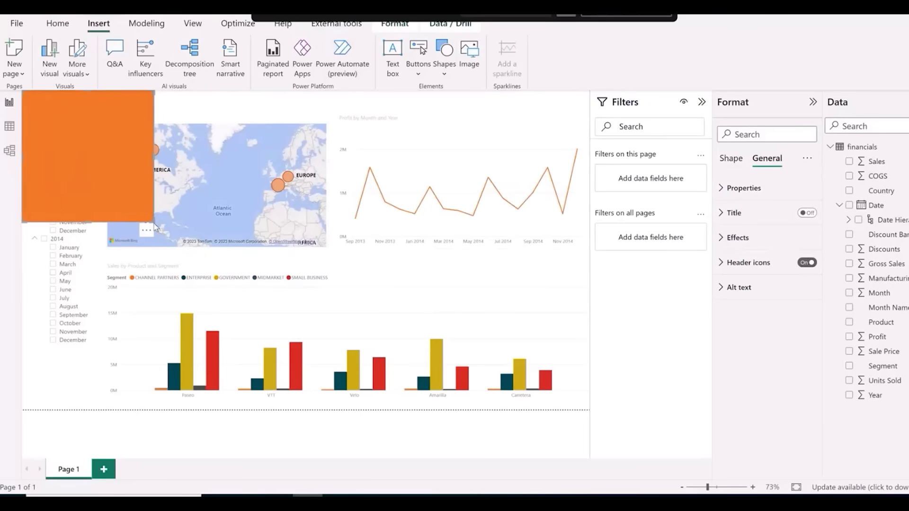
left_click_drag(154, 222, 232, 160)
left_click_drag(288, 142, 589, 114)
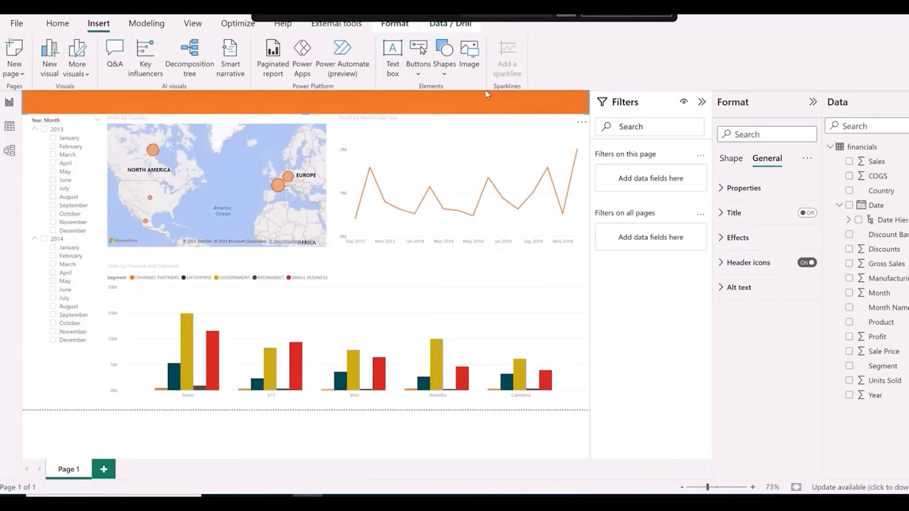
left_click(398, 24)
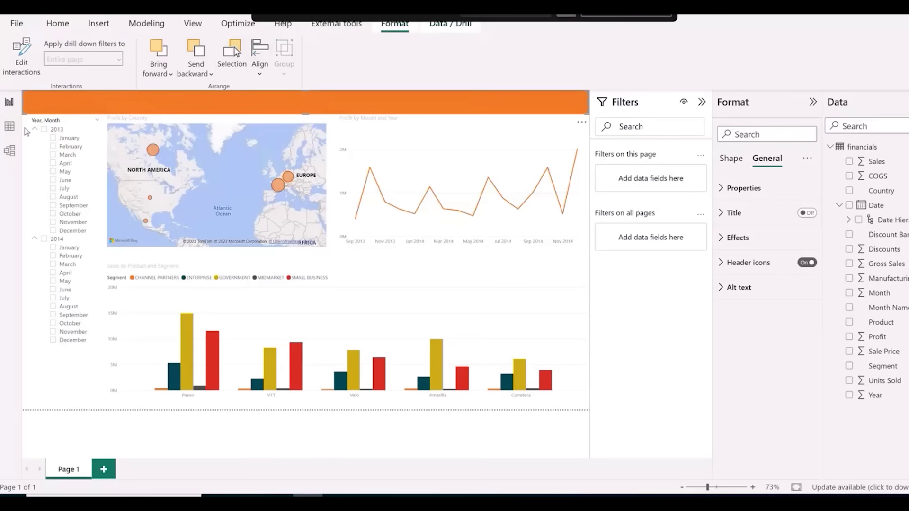
left_click(51, 101)
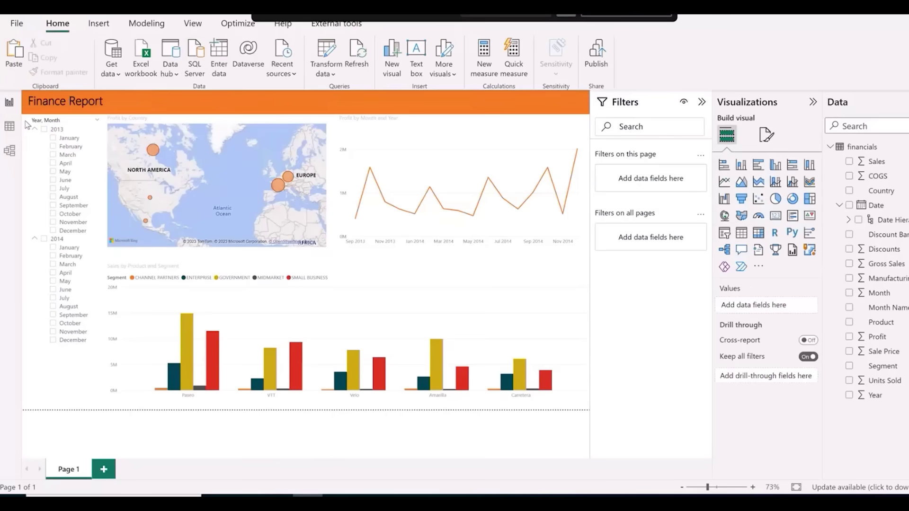
triple_click(51, 100)
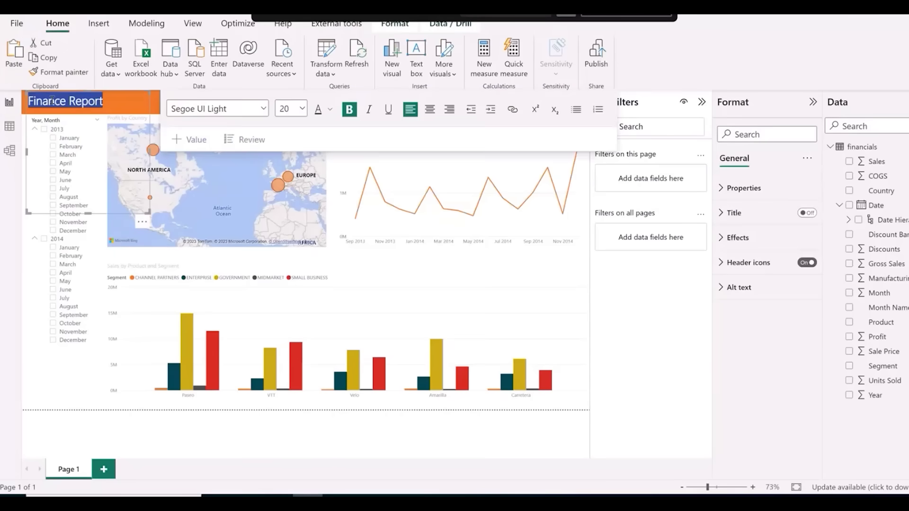
left_click(332, 110)
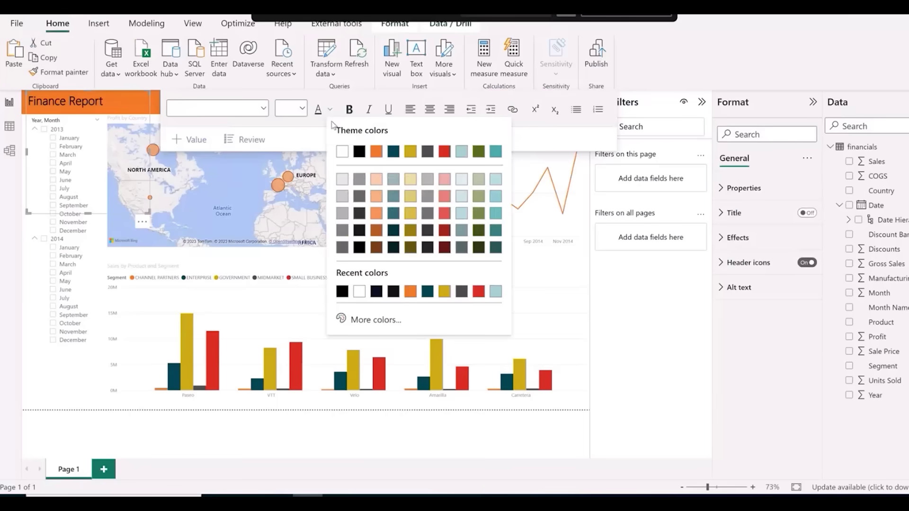
left_click(342, 152)
left_click(333, 230)
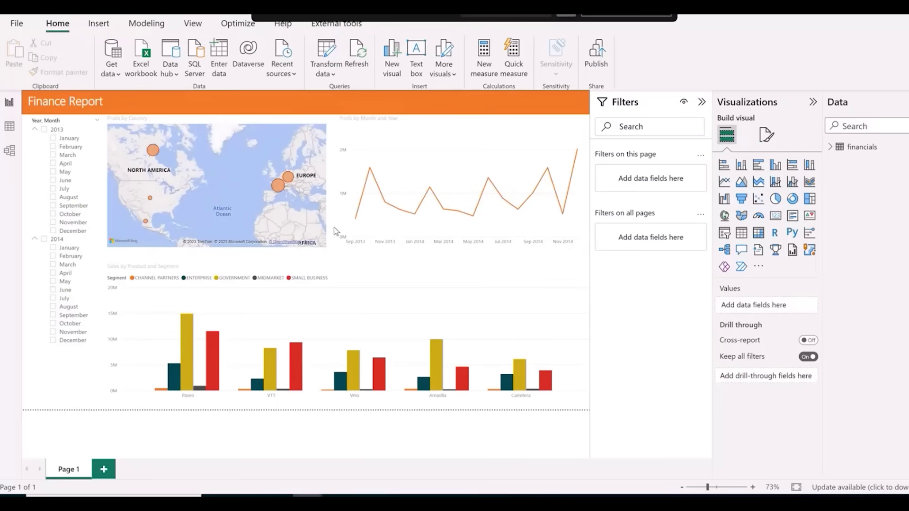
- Turn on Shadow under General > Effects for the profit line chart and the profit map
left_click(383, 213)
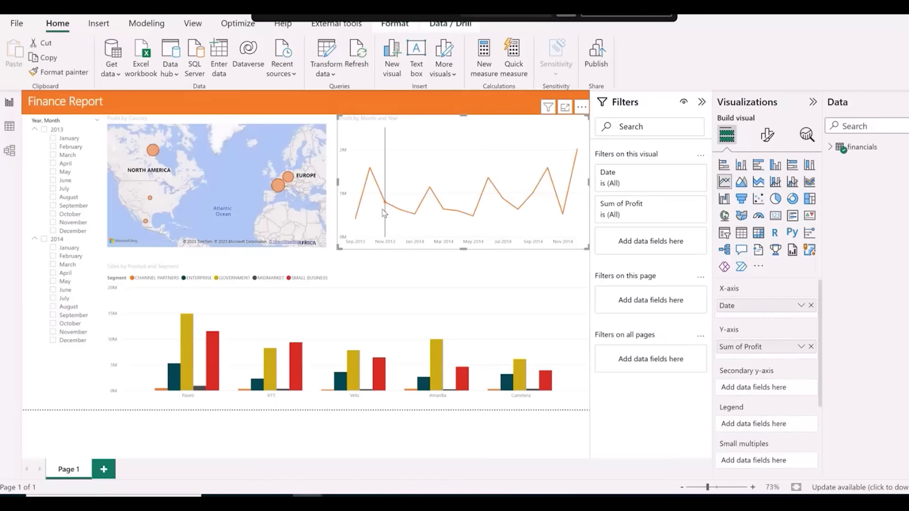
mouse_move(488, 201)
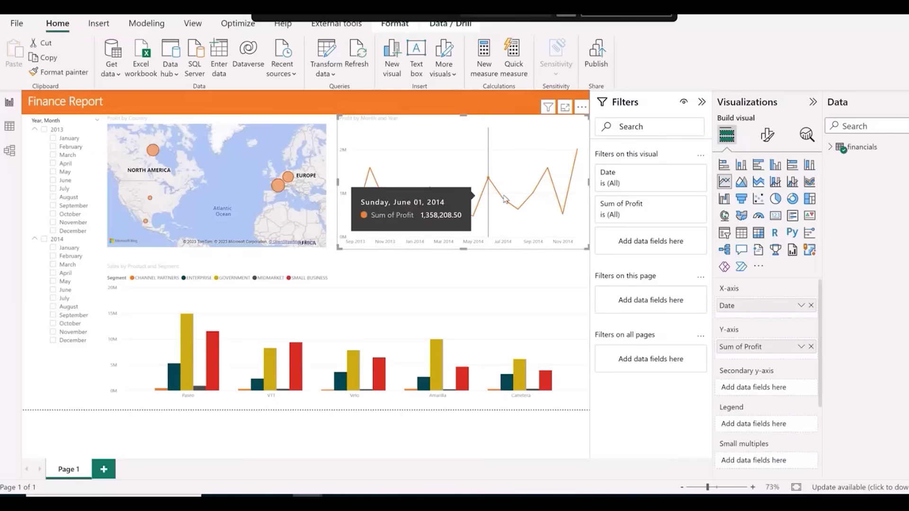
left_click(764, 145)
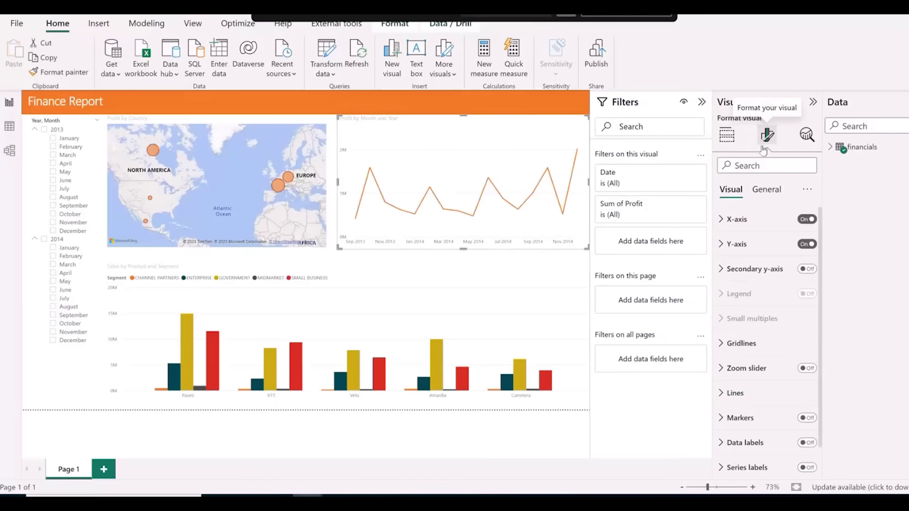
left_click(766, 189)
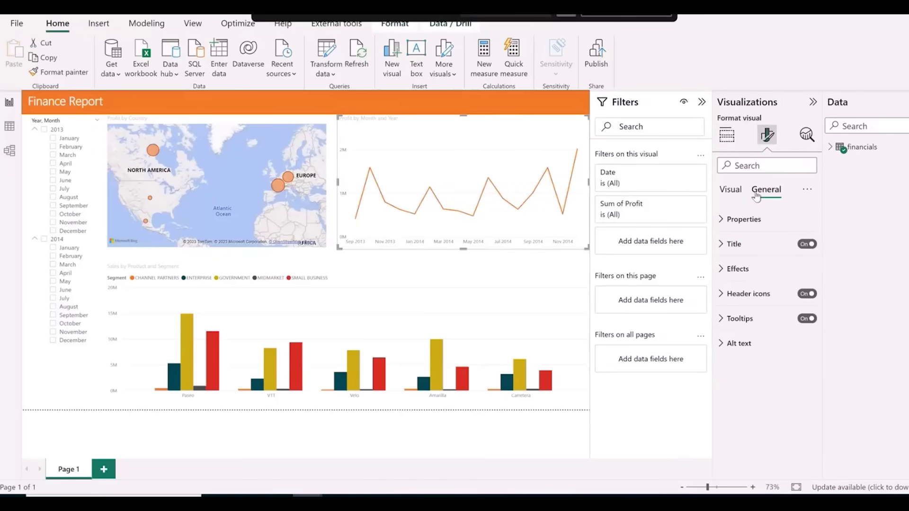
left_click(725, 270)
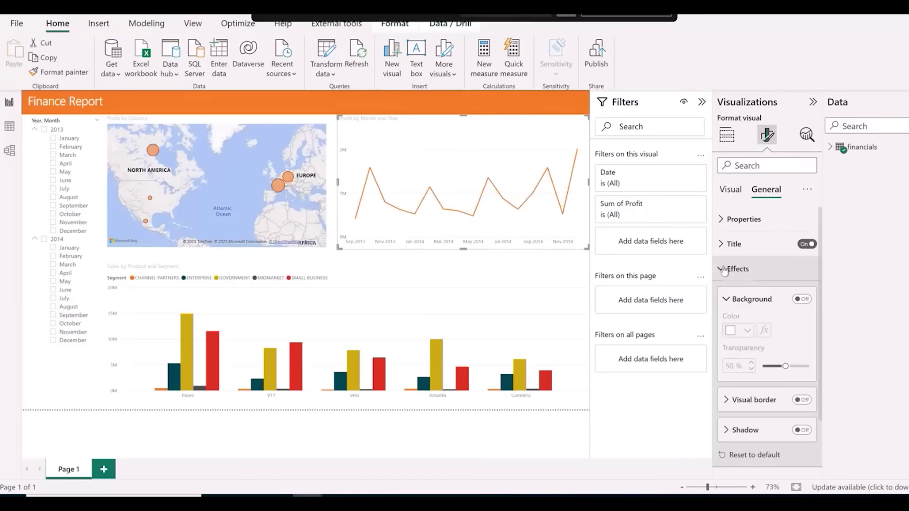
left_click(800, 431)
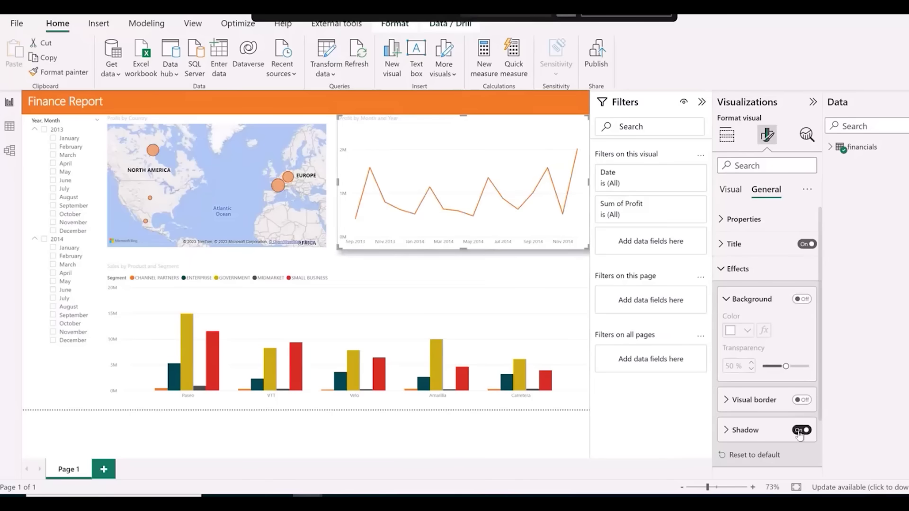
left_click(312, 154)
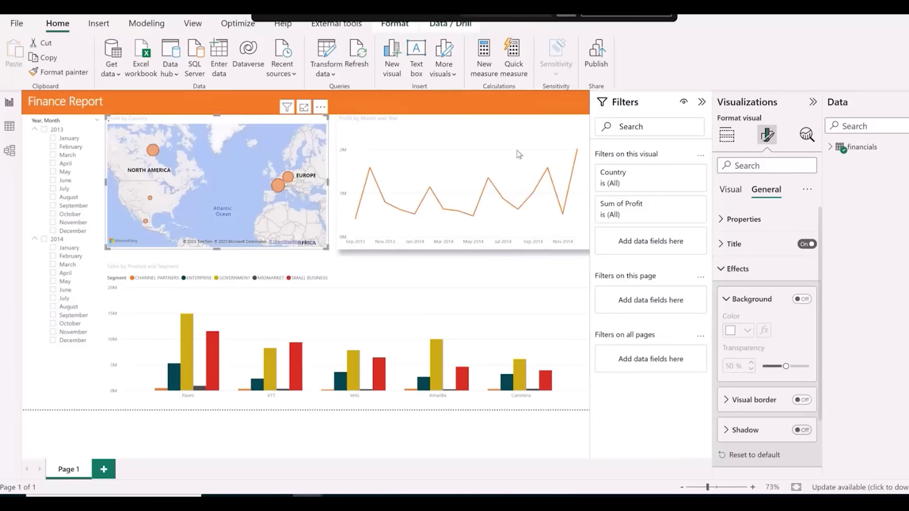
left_click(802, 431)
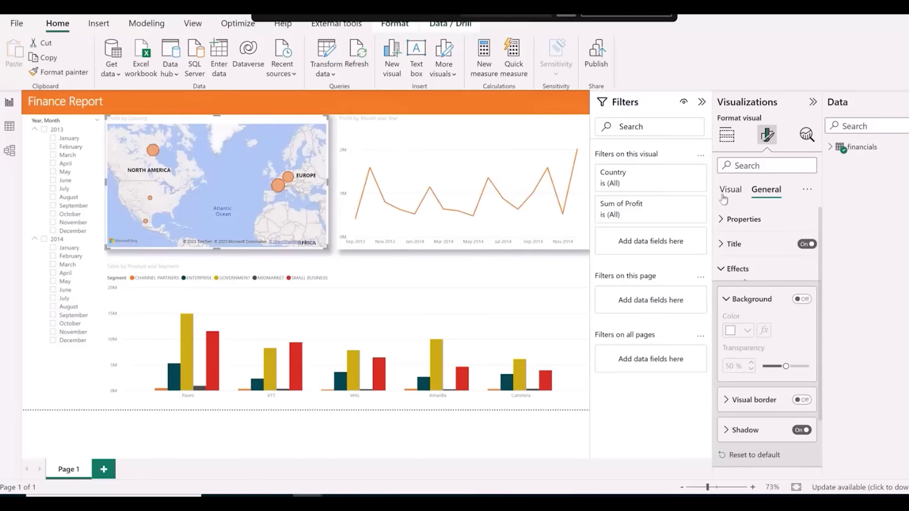
- Switch the Profit by Country map style from Road to Grayscale
left_click(725, 193)
left_click(723, 220)
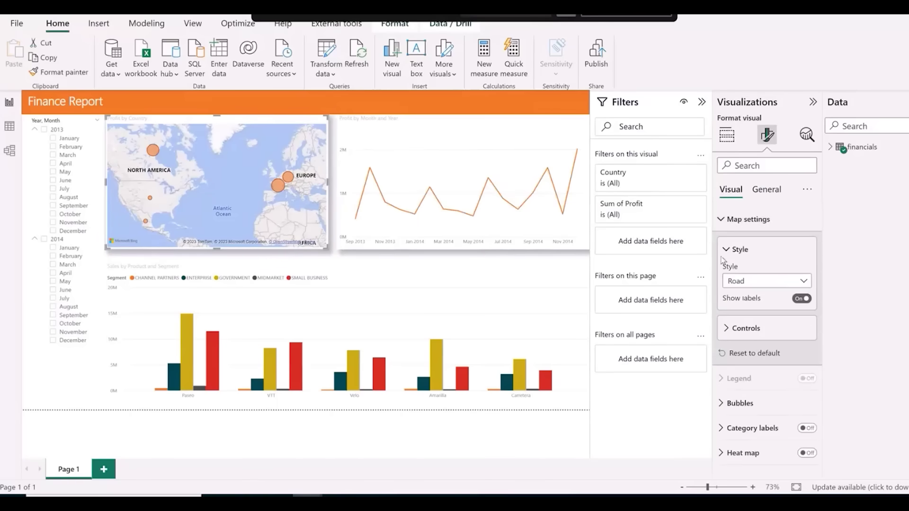
left_click(741, 282)
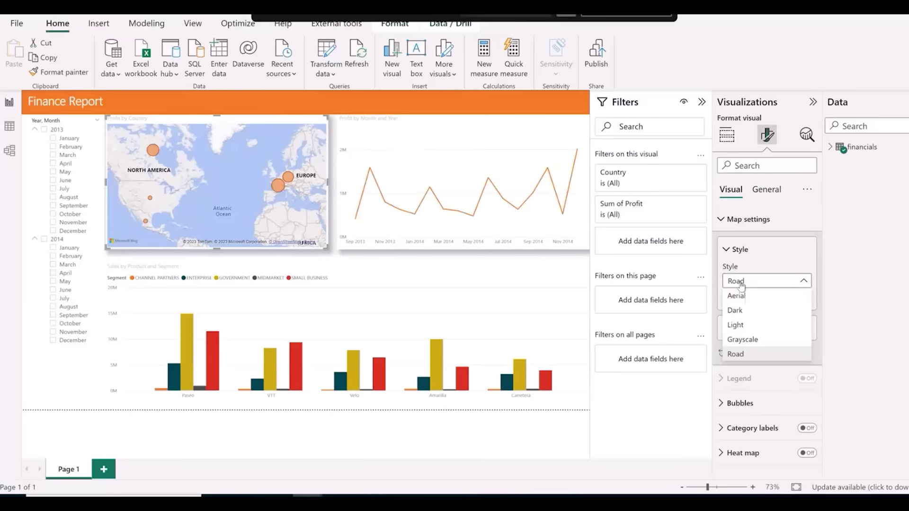
left_click(743, 339)
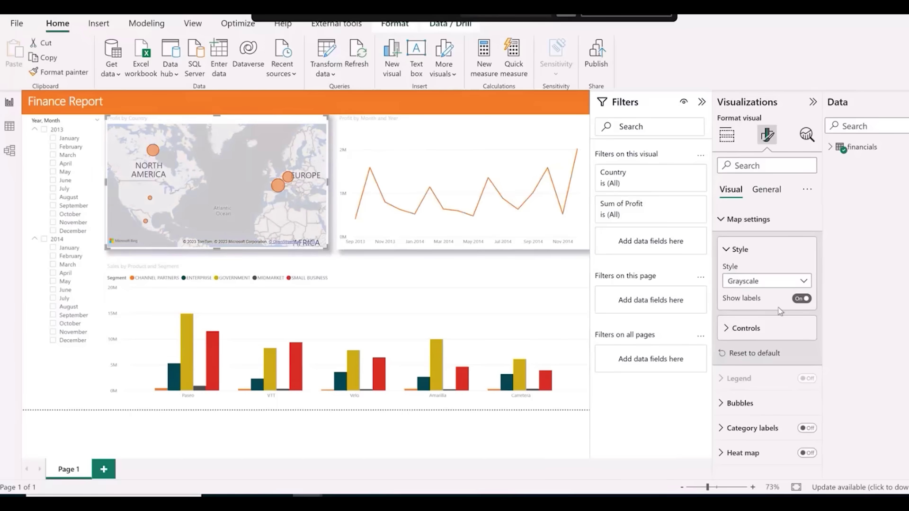
left_click(476, 355)
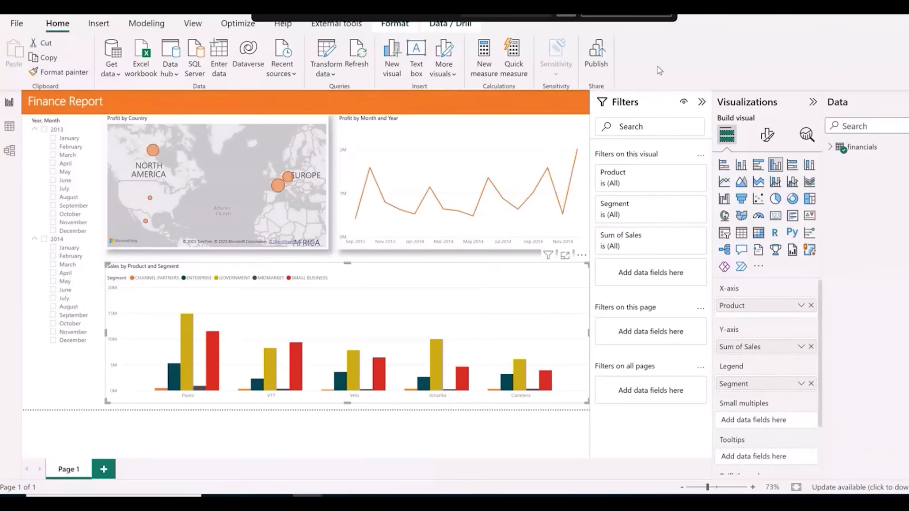
- Set the Profit by Country map title font size to 16
left_click(270, 143)
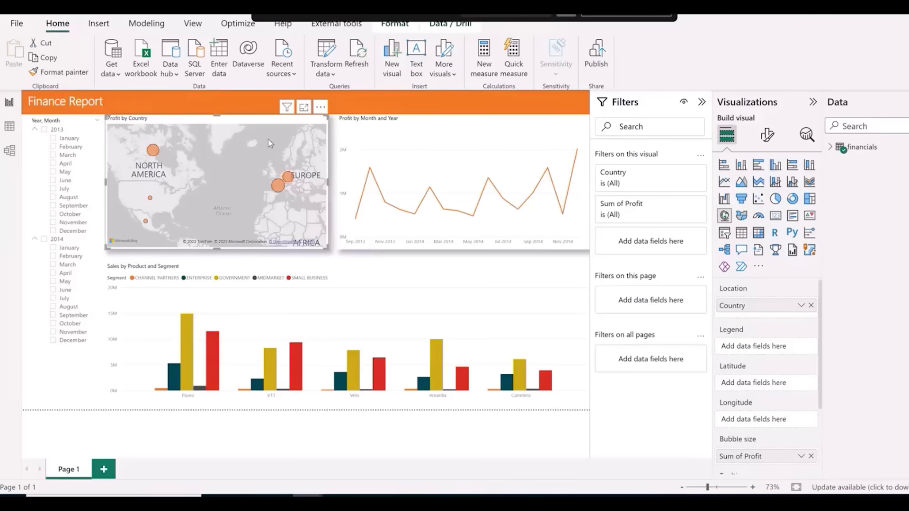
left_click(764, 141)
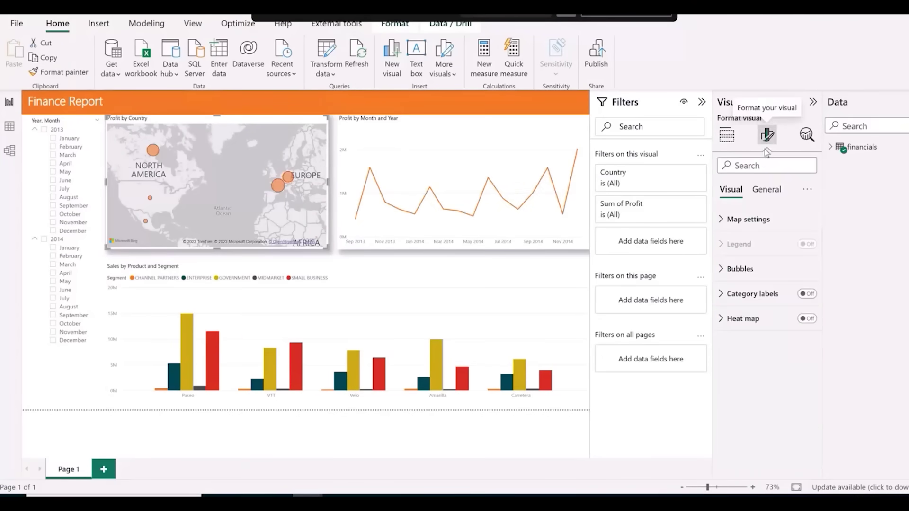
left_click(761, 190)
left_click(758, 243)
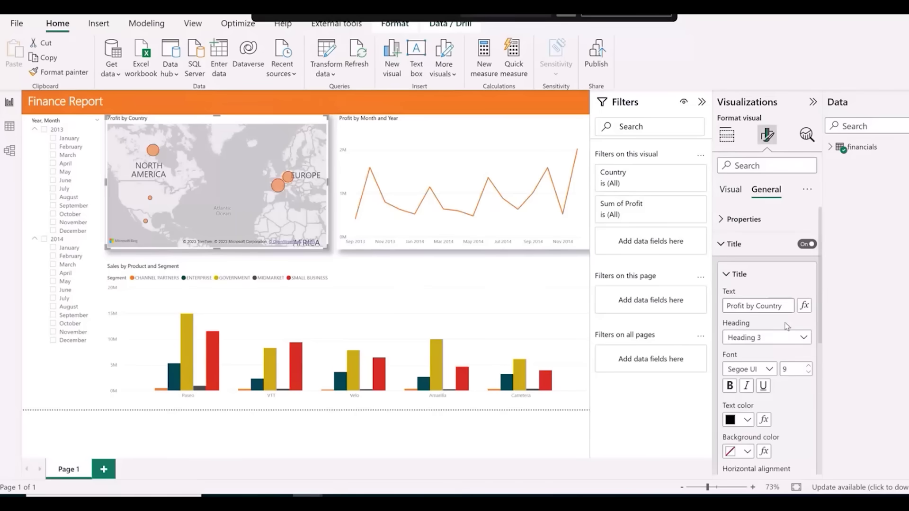
type("1")
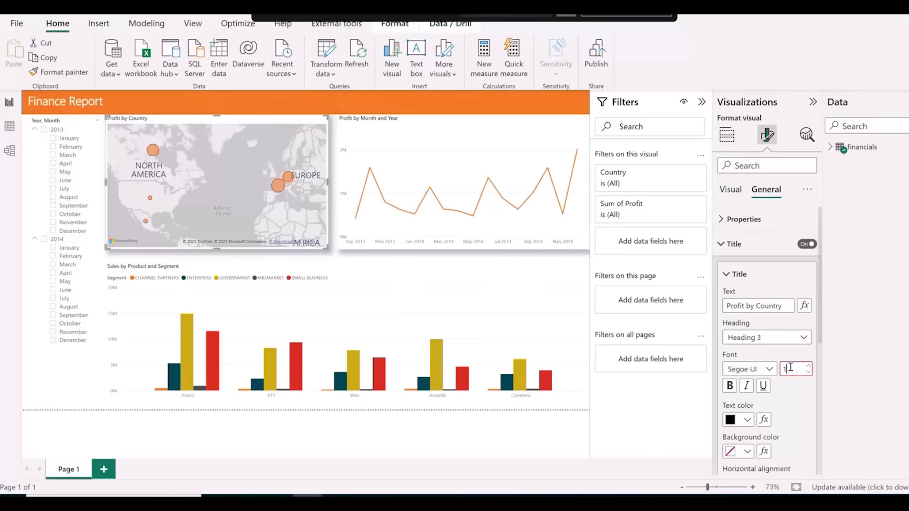
type("6")
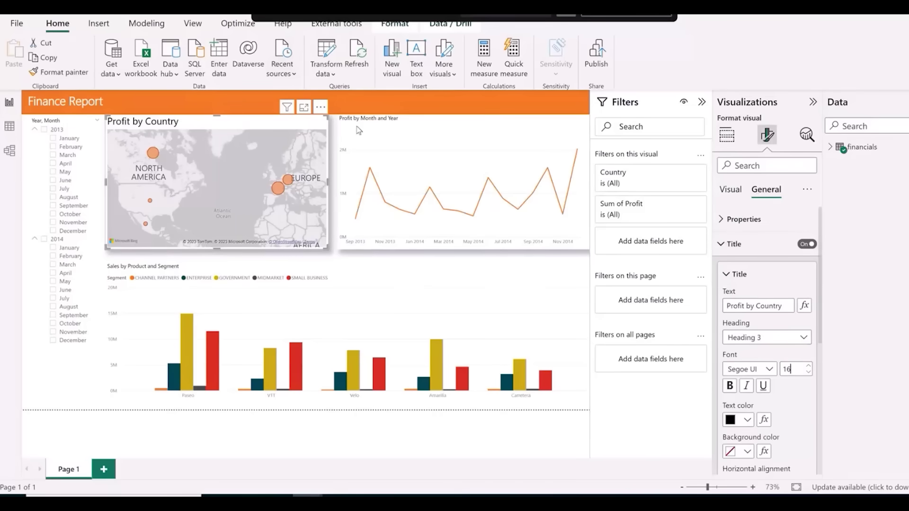
- Raise the Profit by Month and Year and Sales by Product and Segment title sizes to 16
left_click(359, 130)
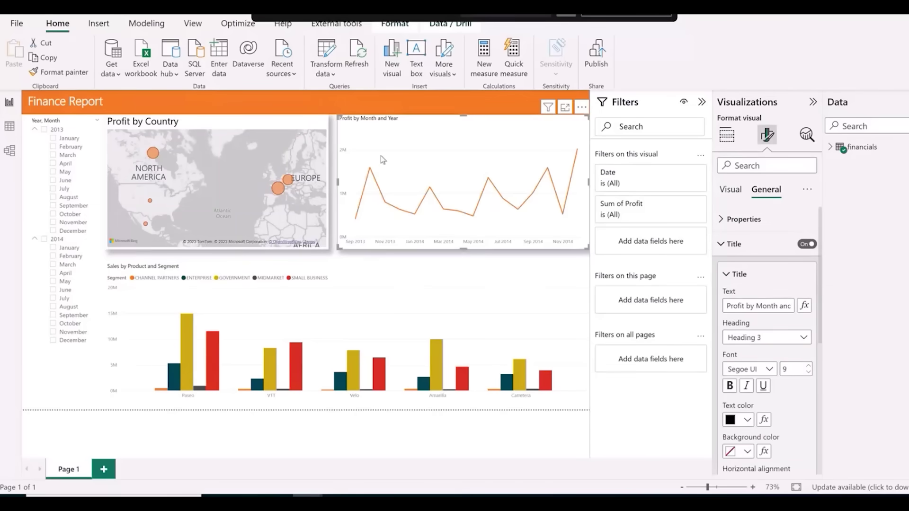
double_click(789, 369)
type("16")
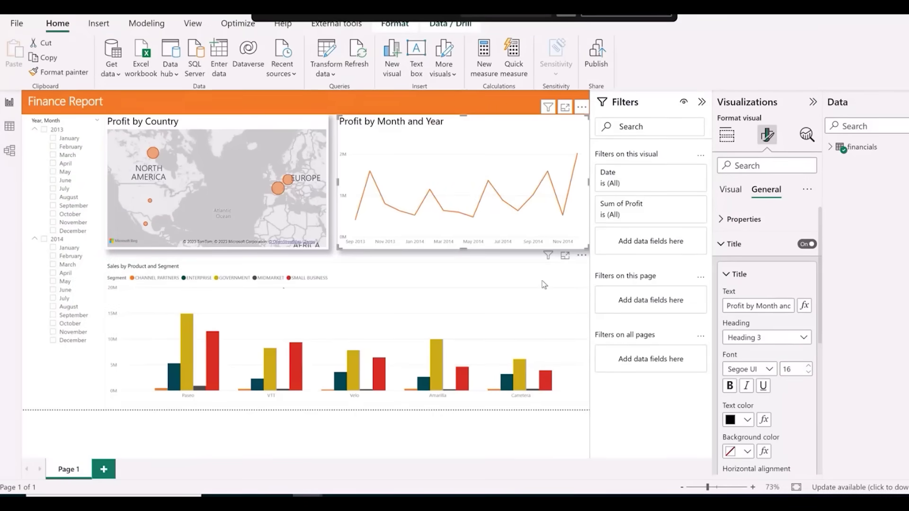
left_click(527, 283)
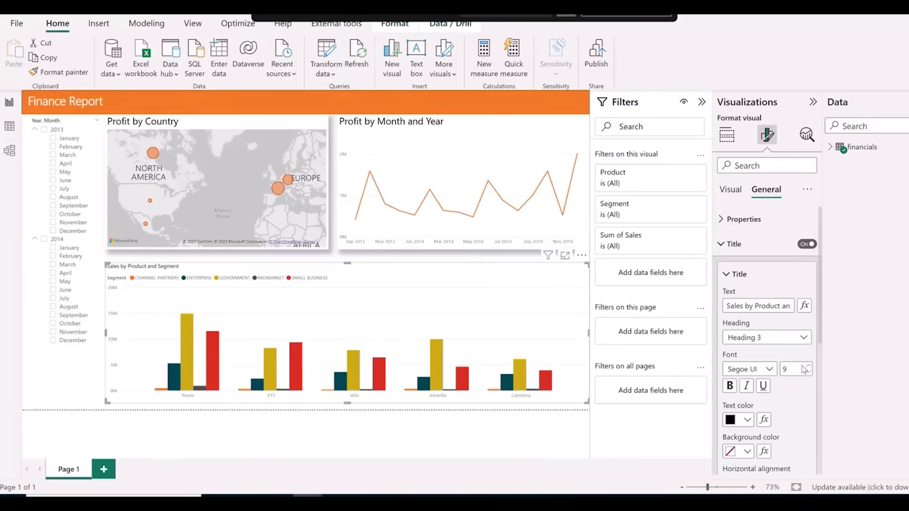
double_click(786, 371)
type("1")
key("Tab")
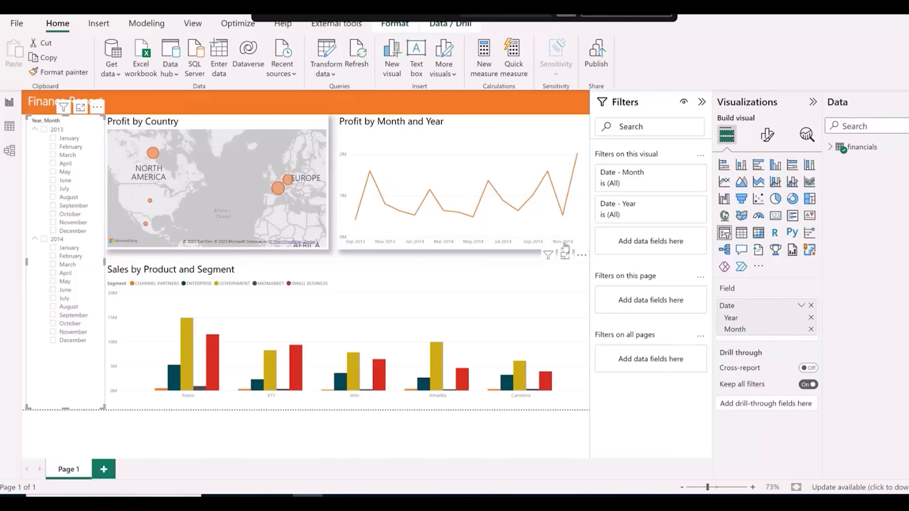
mouse_move(576, 214)
mouse_move(287, 184)
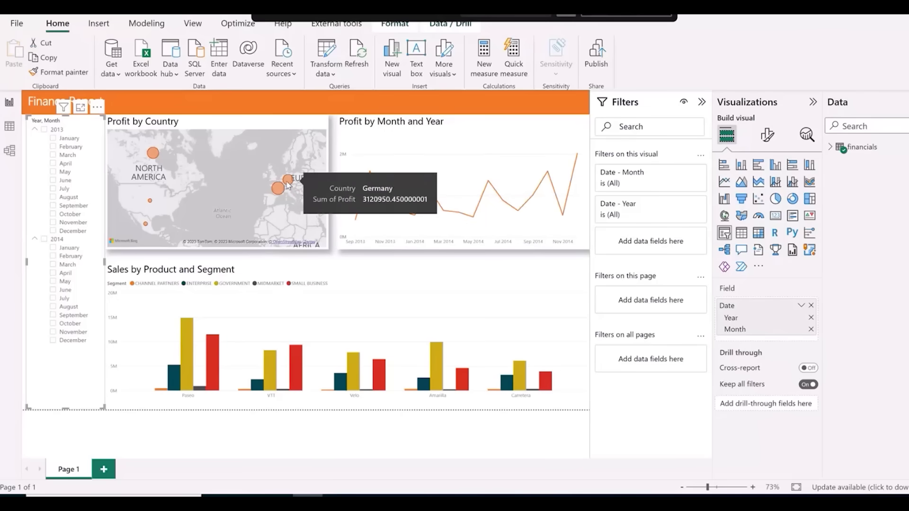